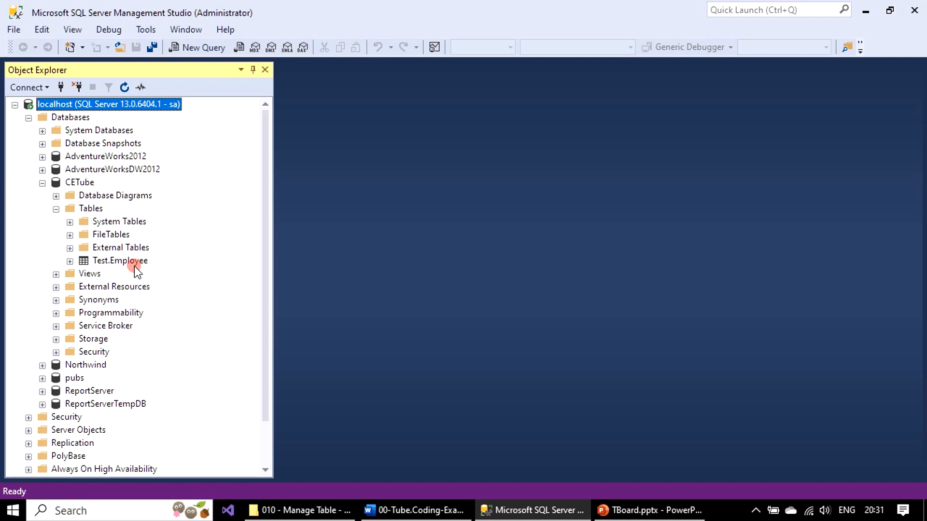
Open the Test.Employee table of the CETube database in the table designer.
{"action": "left_click", "coordinate": [136, 265]}
{"action": "right_click", "coordinate": [138, 266]}
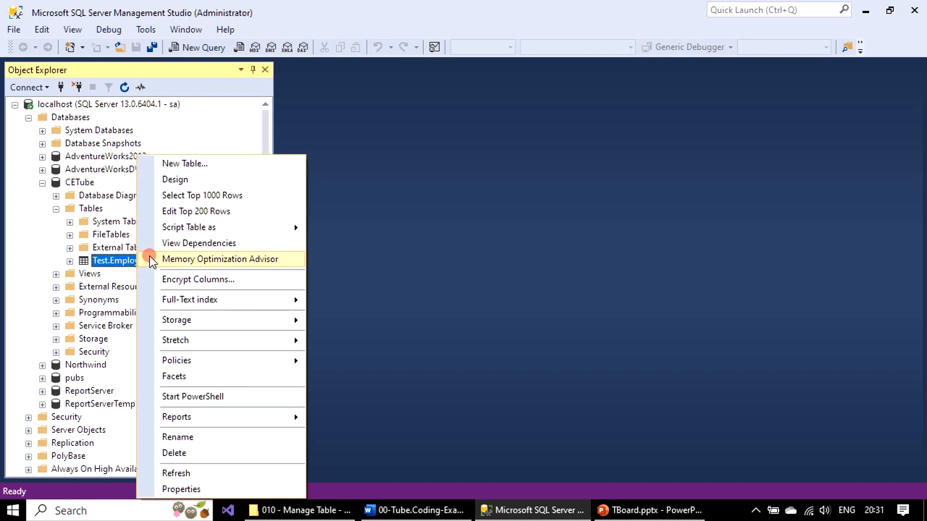
{"action": "left_click", "coordinate": [185, 181]}
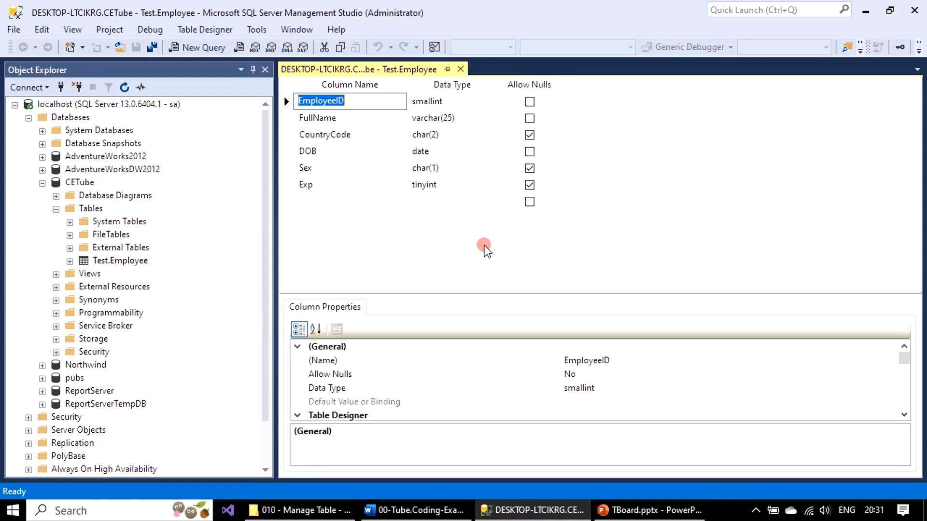
Add a Salary column of type int that does not allow nulls, and try to save the Employee table.
{"action": "left_click", "coordinate": [336, 201]}
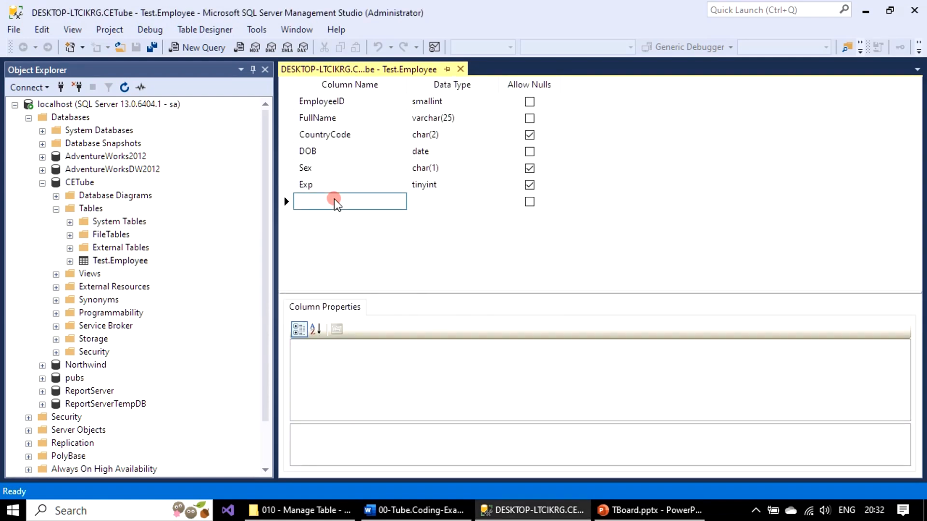
{"action": "type", "text": "Sal"}
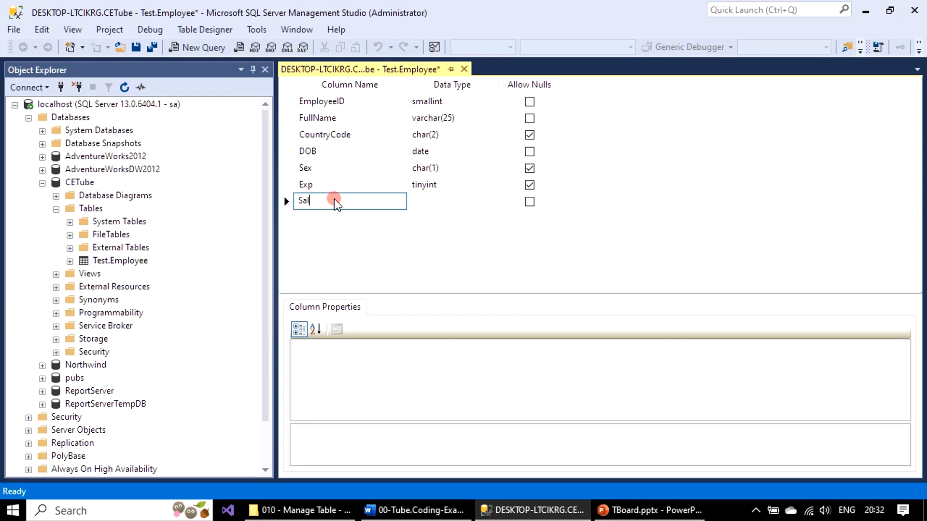
{"action": "type", "text": "ary"}
{"action": "left_click", "coordinate": [465, 202]}
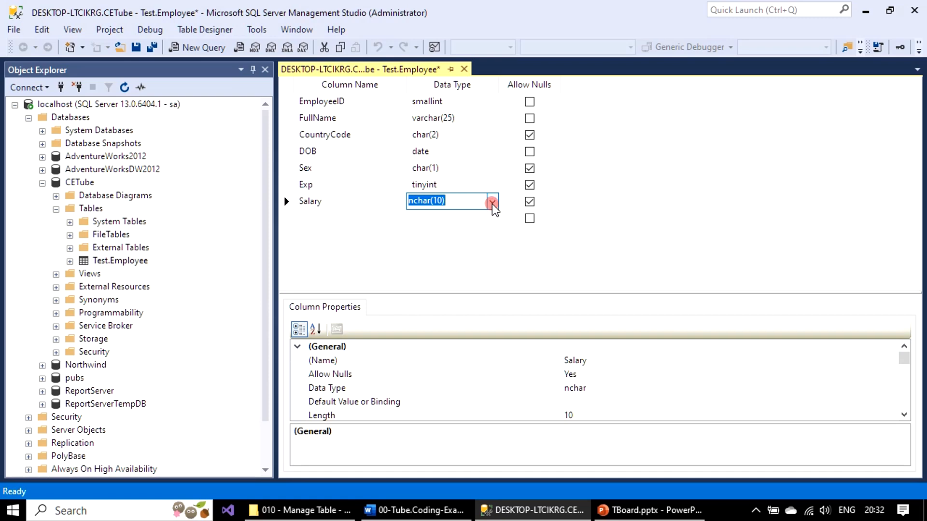
{"action": "left_click", "coordinate": [491, 203]}
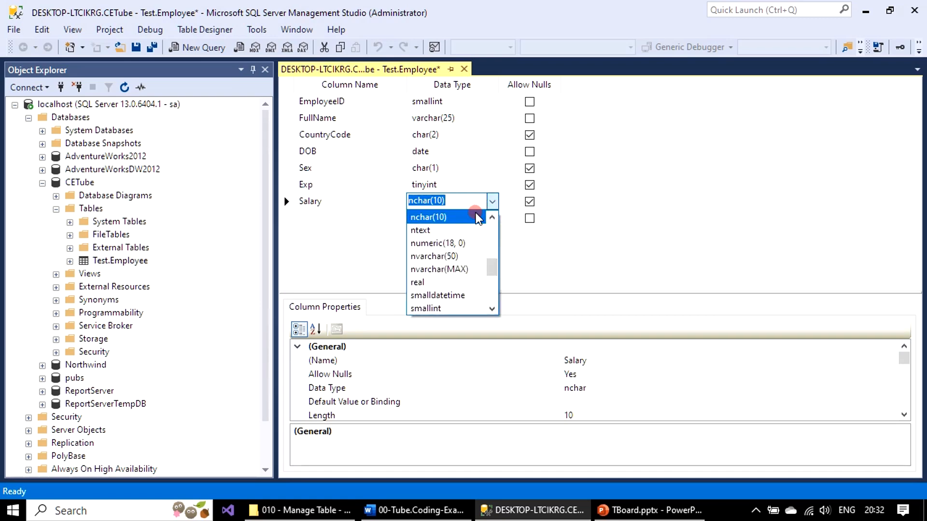
{"action": "type", "text": "int"}
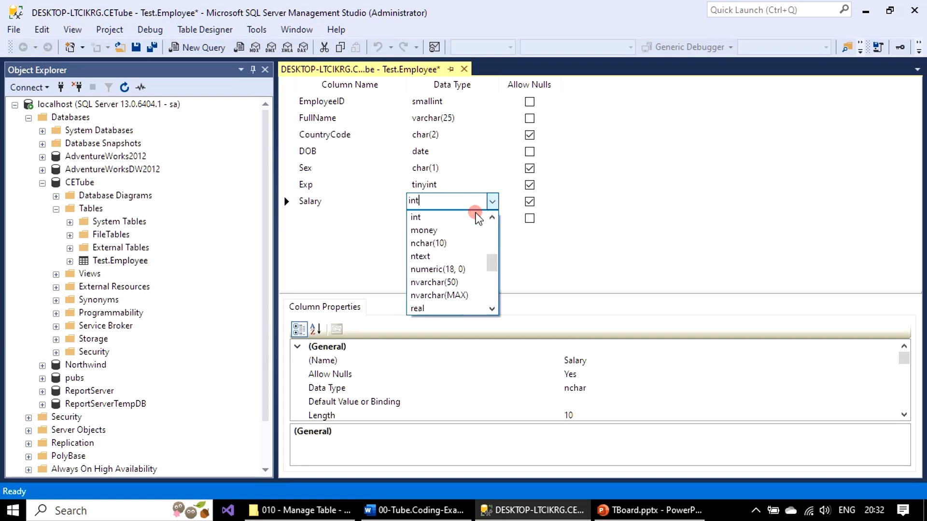
{"action": "left_click", "coordinate": [447, 218]}
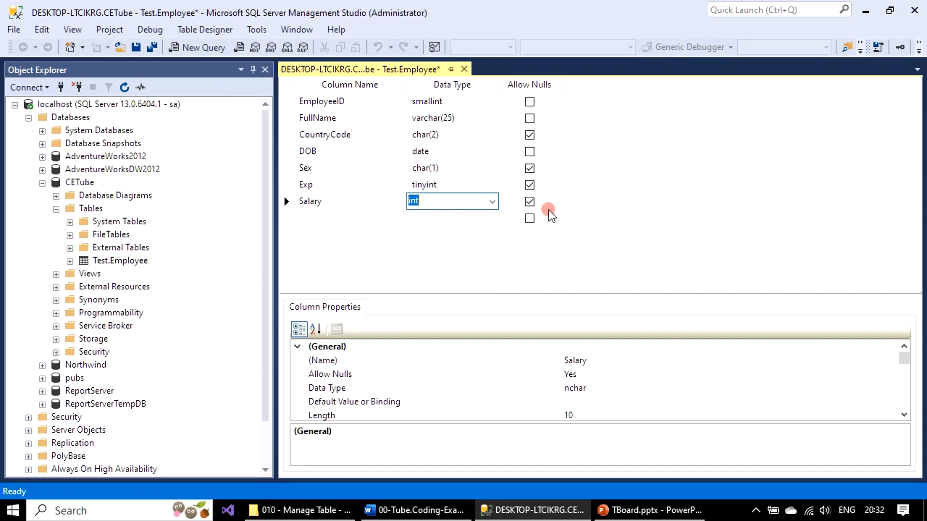
{"action": "left_click", "coordinate": [529, 202]}
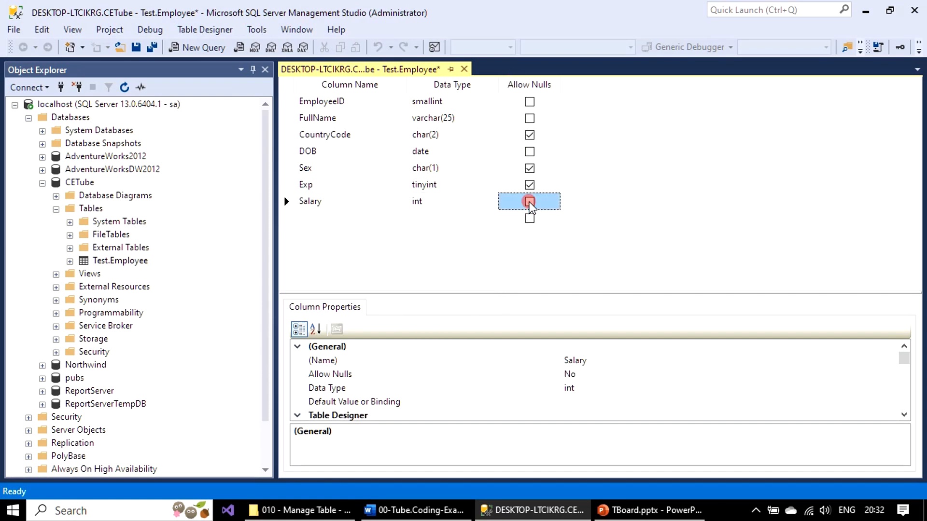
{"action": "left_click", "coordinate": [137, 47]}
{"action": "key", "text": "Escape"}
Add a column named Bonus below Salary in the Employee table.
{"action": "left_click", "coordinate": [340, 217]}
{"action": "type", "text": "Bo"}
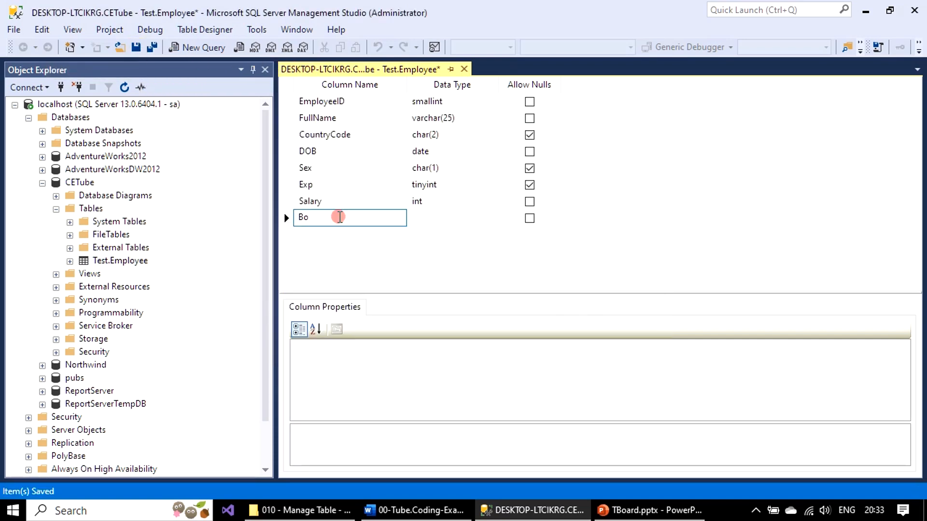
{"action": "type", "text": "nus"}
{"action": "left_click", "coordinate": [433, 218]}
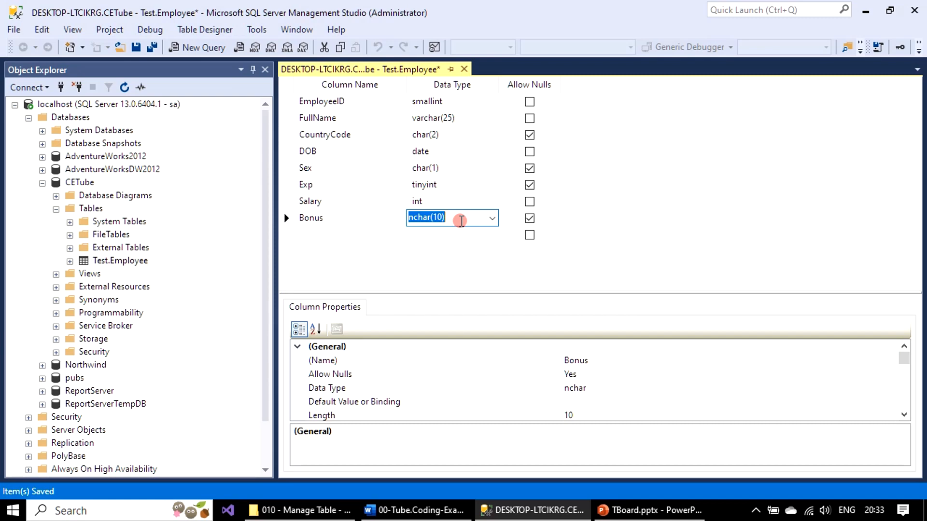
Expand the Computed Column Specification in the Bonus column's properties.
{"action": "key", "text": "BackSpace"}
{"action": "left_click_drag", "start_coordinate": [443, 292], "coordinate": [444, 245]}
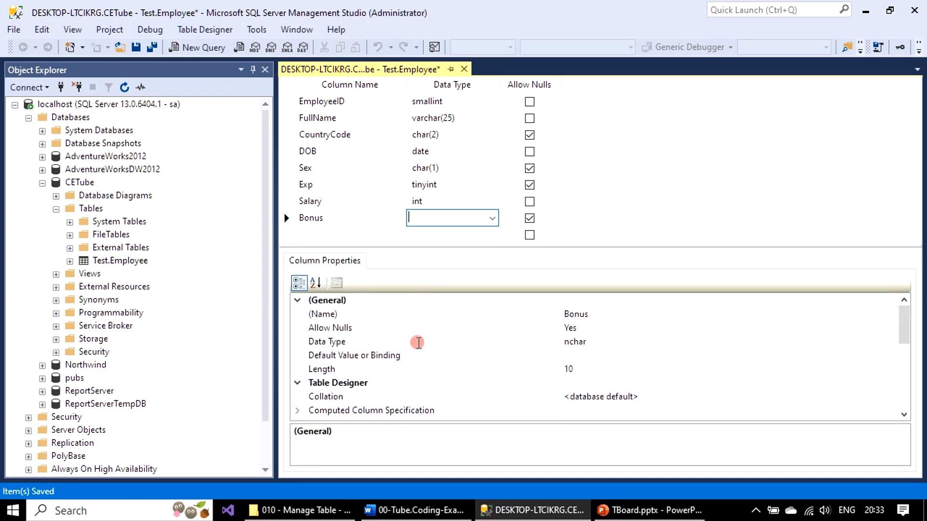
{"action": "scroll", "coordinate": [418, 343], "scroll_direction": "down", "scroll_amount": 1}
{"action": "scroll", "coordinate": [418, 342], "scroll_direction": "down", "scroll_amount": 4}
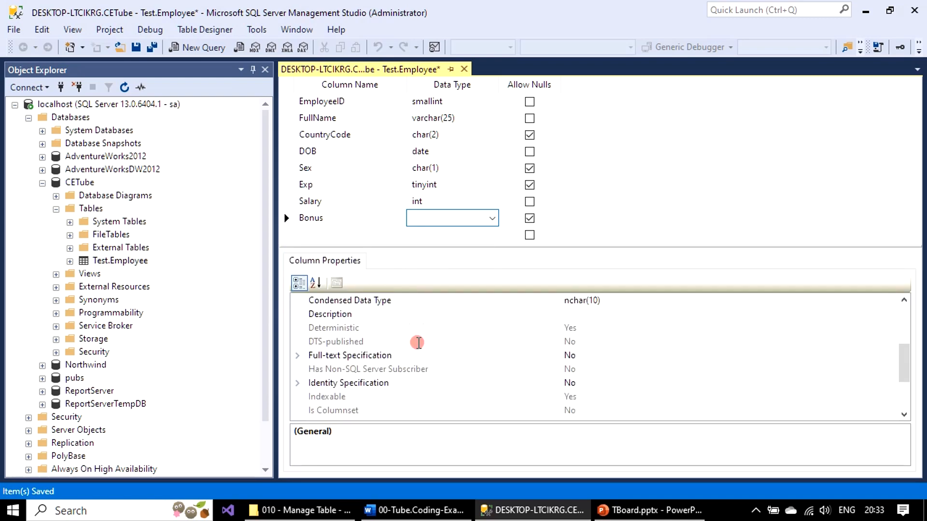
{"action": "scroll", "coordinate": [418, 342], "scroll_direction": "up", "scroll_amount": 1}
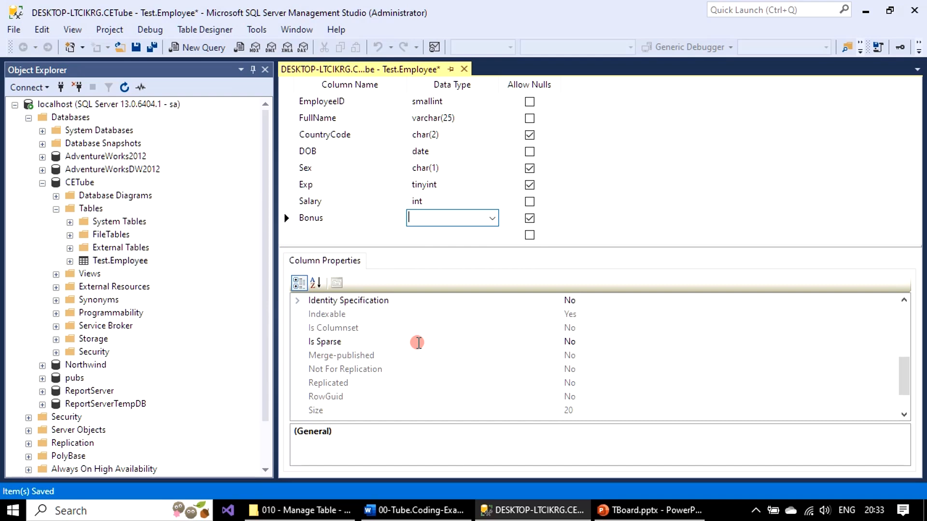
{"action": "scroll", "coordinate": [418, 342], "scroll_direction": "up", "scroll_amount": 1}
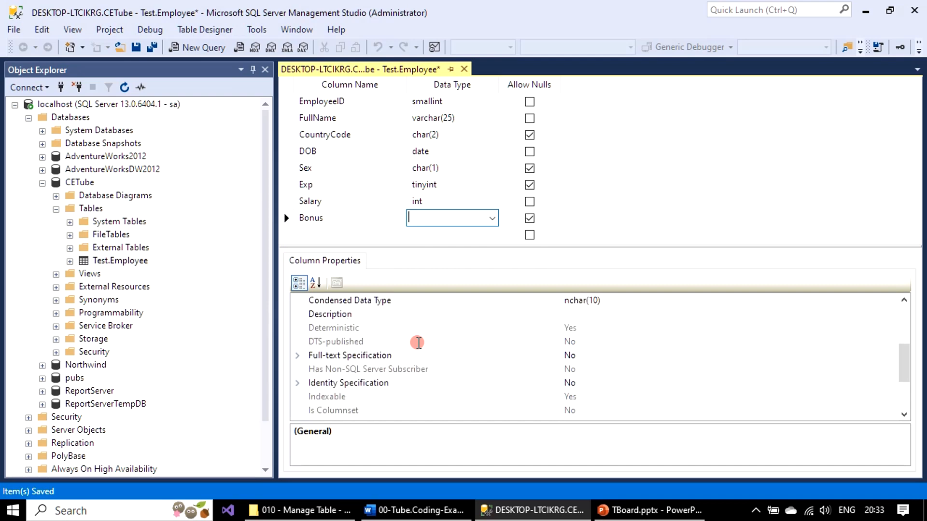
{"action": "scroll", "coordinate": [418, 342], "scroll_direction": "up", "scroll_amount": 2}
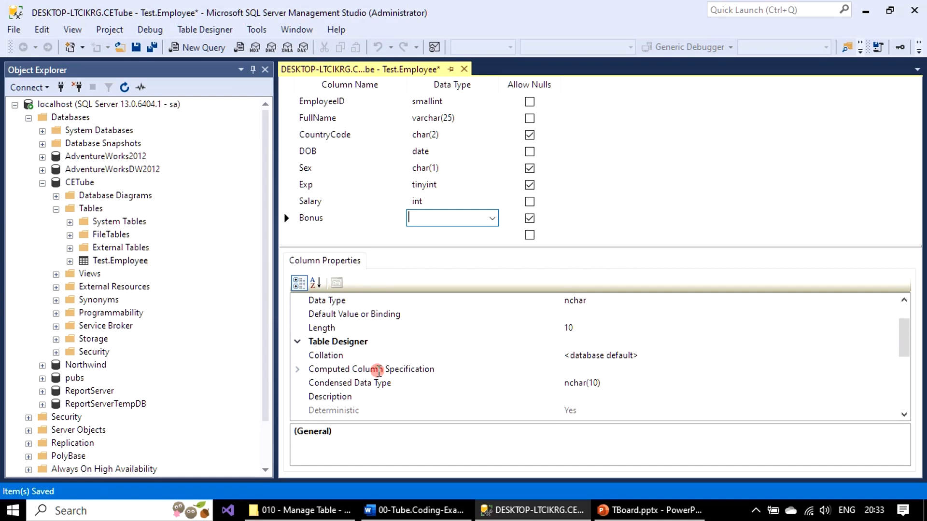
{"action": "left_click", "coordinate": [299, 372]}
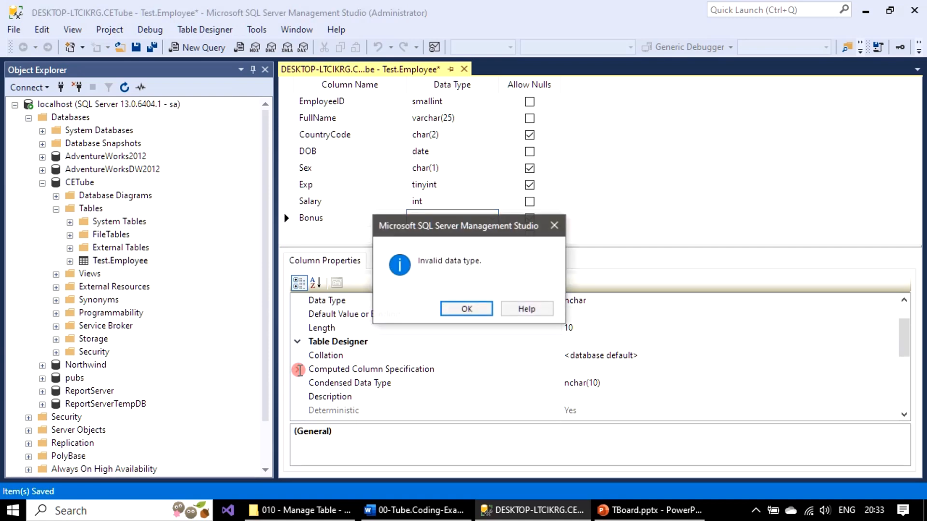
{"action": "left_click", "coordinate": [466, 309]}
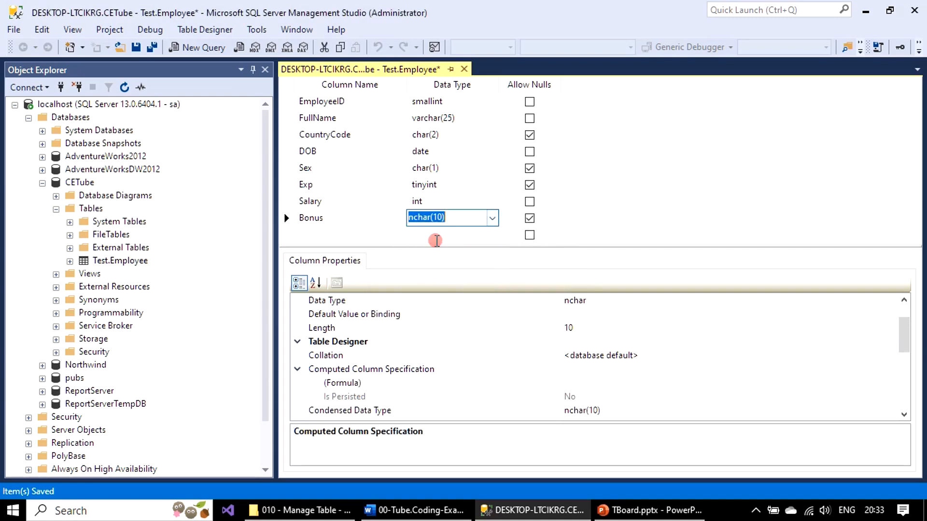
Try int as the Bonus column's data type, and switch it back to nchar(10).
{"action": "type", "text": "int"}
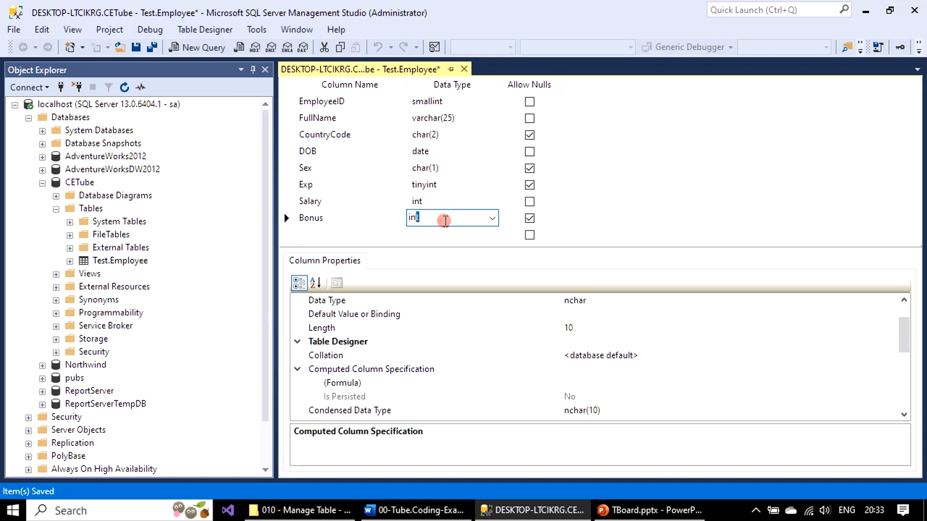
{"action": "left_click", "coordinate": [359, 373]}
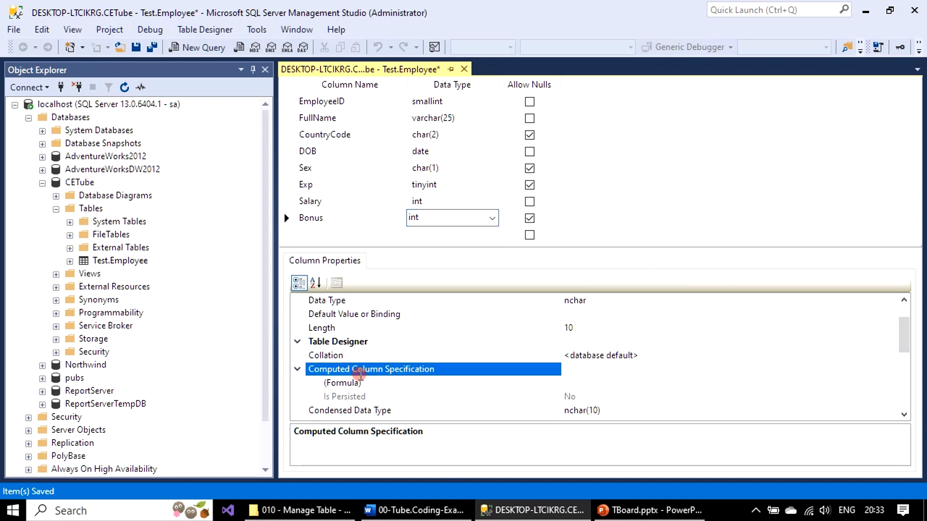
{"action": "left_click", "coordinate": [369, 384]}
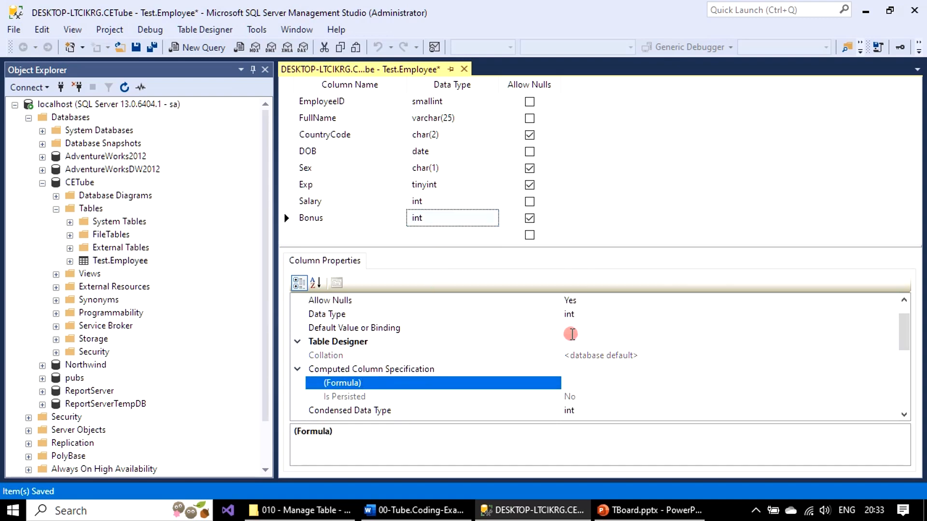
{"action": "left_click", "coordinate": [436, 219]}
{"action": "left_click", "coordinate": [492, 218]}
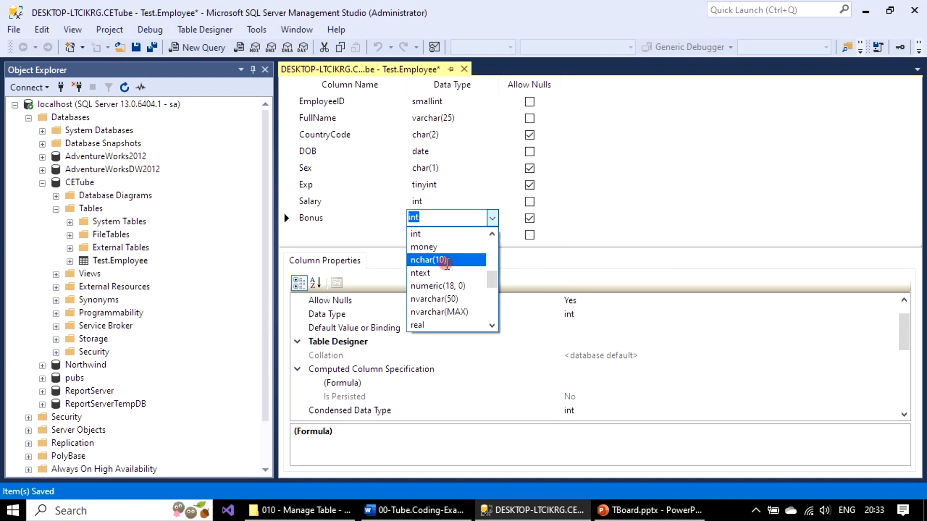
{"action": "left_click", "coordinate": [428, 260]}
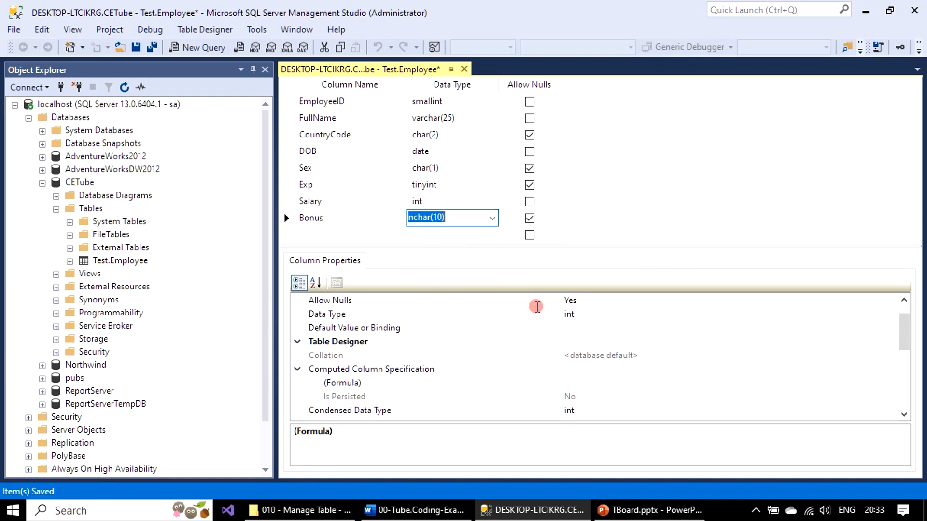
Set the Bonus column's computed formula to (Exp * Salary) / 100.
{"action": "left_click", "coordinate": [590, 384]}
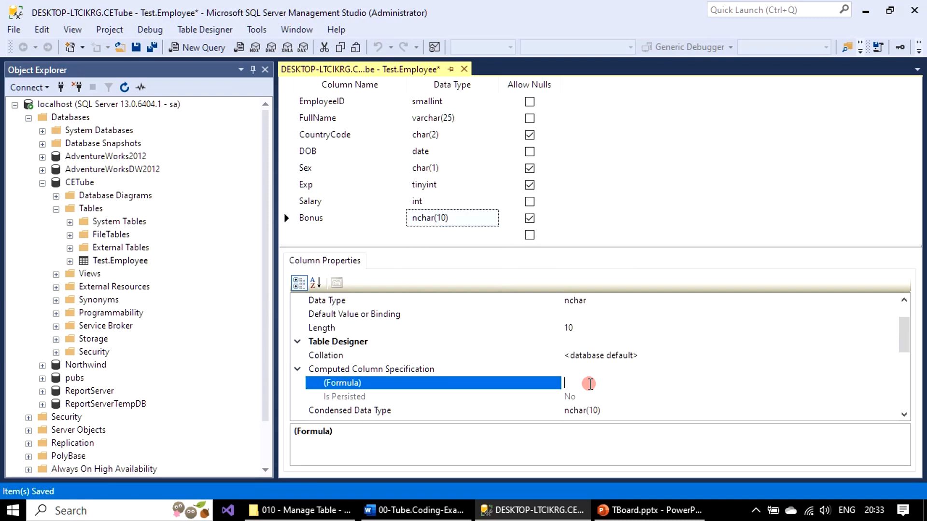
{"action": "type", "text": "Exp * Salary)"}
{"action": "left_click", "coordinate": [565, 383]}
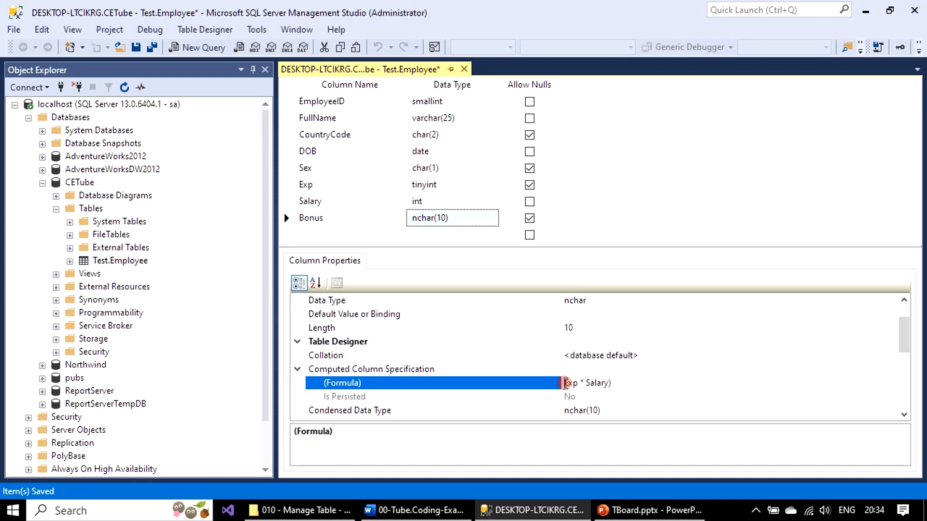
{"action": "type", "text": "("}
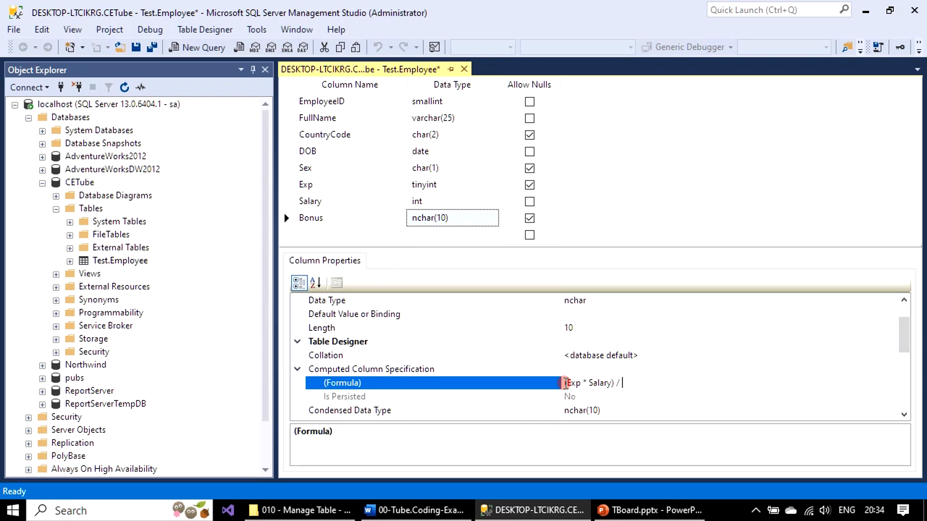
{"action": "type", "text": " / 100"}
{"action": "key", "text": "Return"}
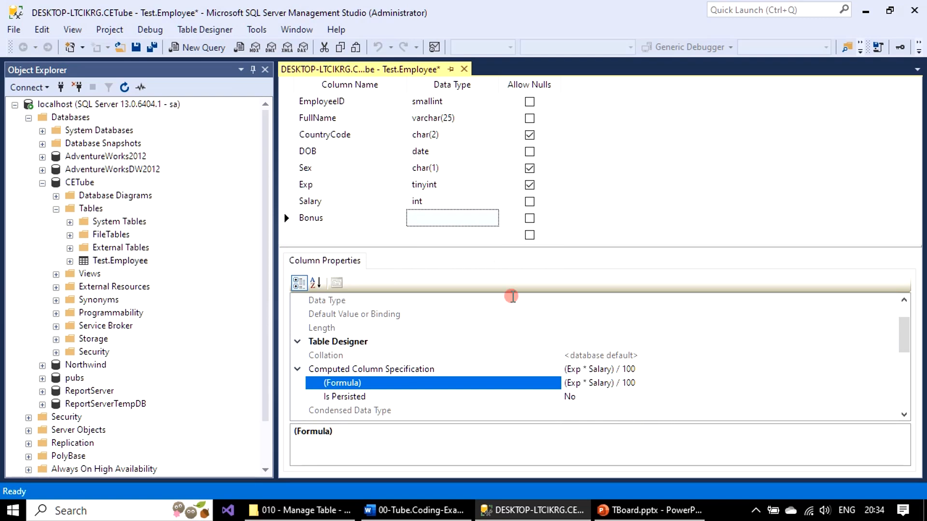
Disallow nulls for the Exp column, and try to save the Employee table, cancelling the save dialog.
{"action": "left_click", "coordinate": [326, 184]}
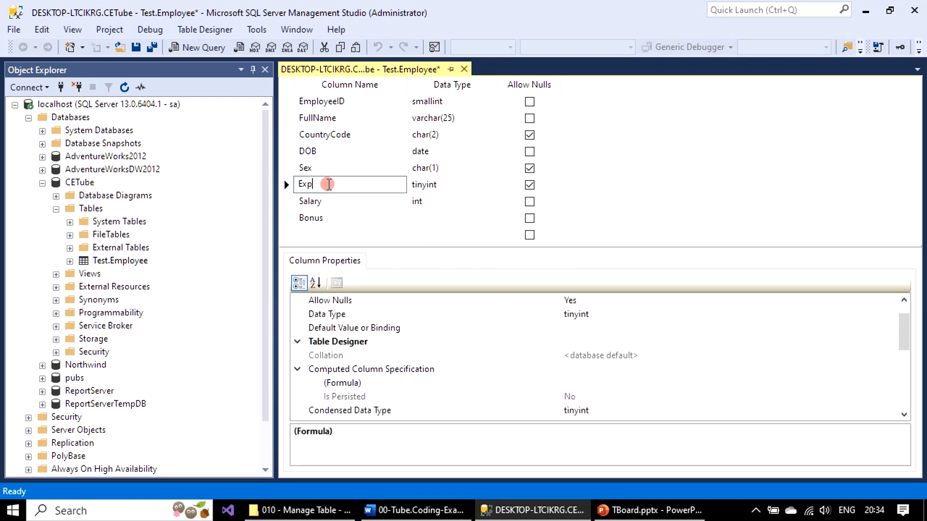
{"action": "left_click", "coordinate": [330, 200]}
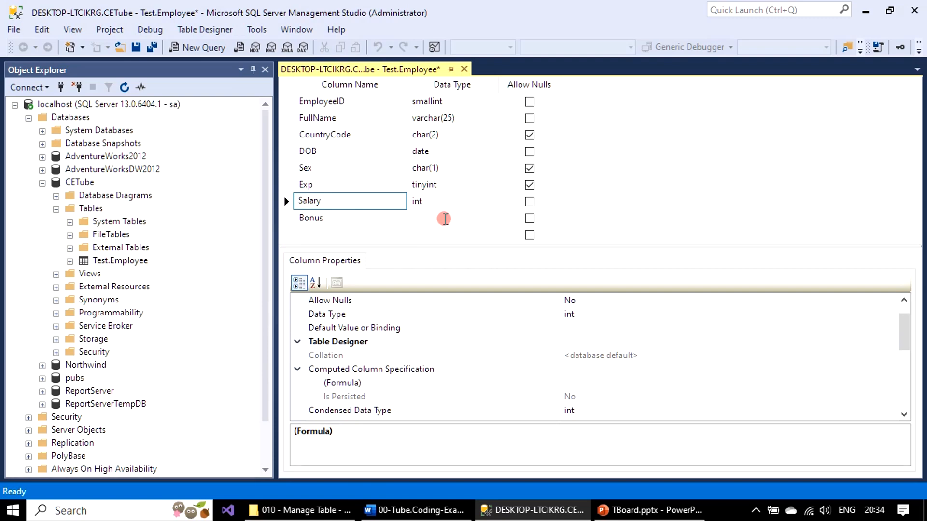
{"action": "left_click", "coordinate": [437, 218]}
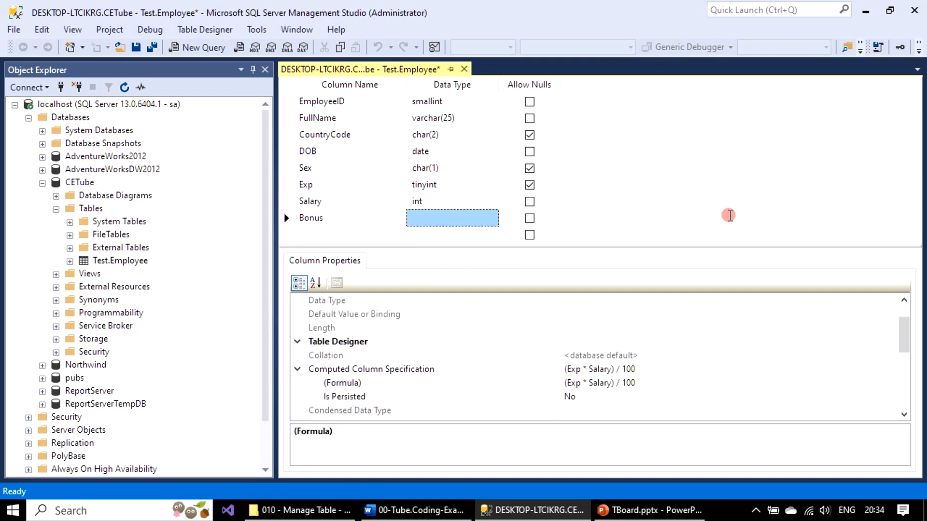
{"action": "left_click", "coordinate": [530, 185]}
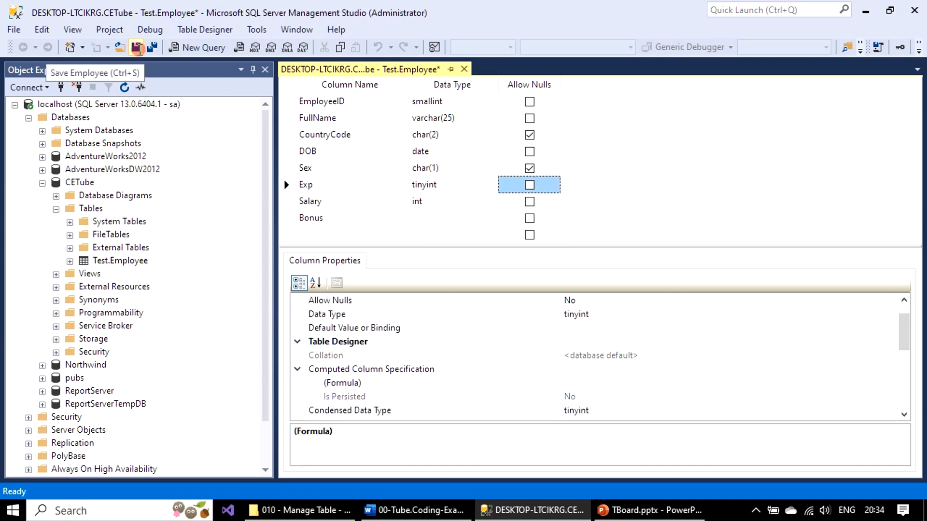
{"action": "left_click", "coordinate": [137, 47]}
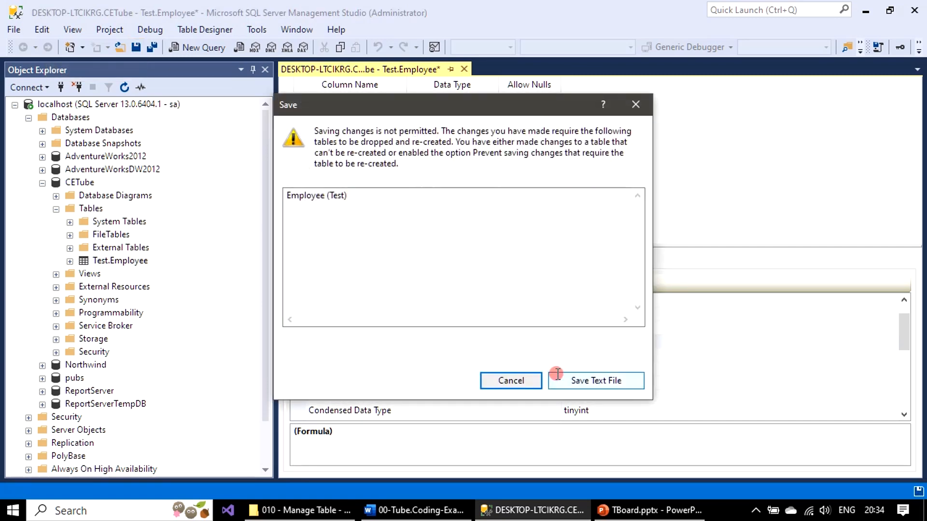
{"action": "left_click", "coordinate": [527, 381]}
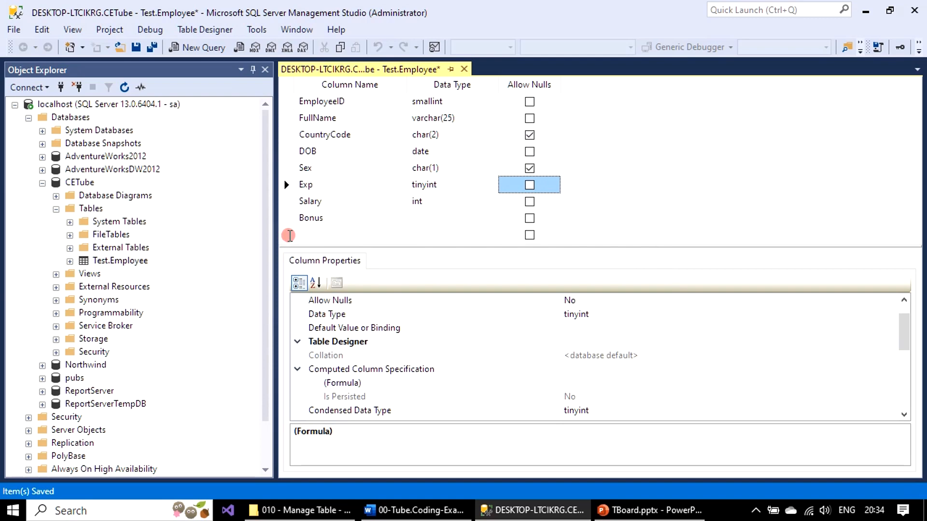
{"action": "left_click", "coordinate": [291, 235]}
{"action": "left_click", "coordinate": [367, 212]}
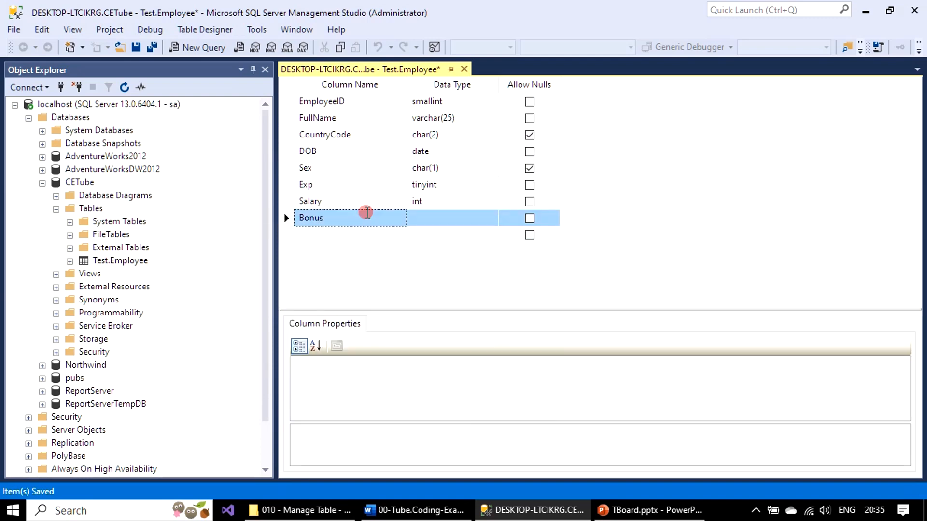
{"action": "left_click", "coordinate": [367, 213]}
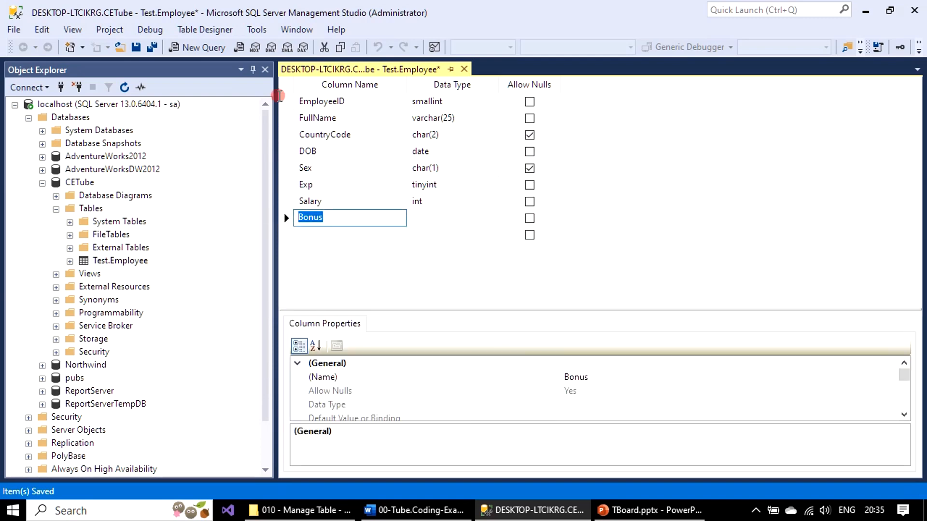
Allow nulls for the Exp and Salary columns, save the Employee table design, and close the designer.
{"action": "left_click", "coordinate": [137, 47]}
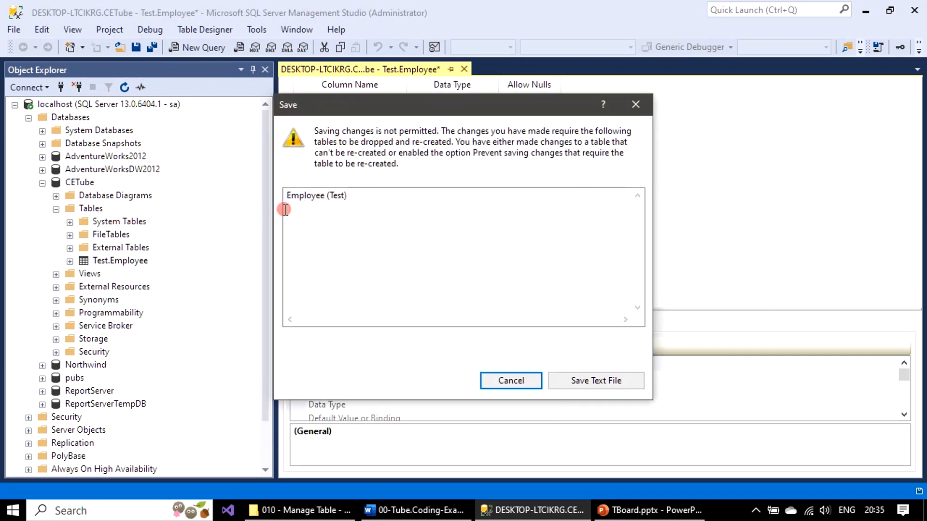
{"action": "left_click", "coordinate": [516, 380]}
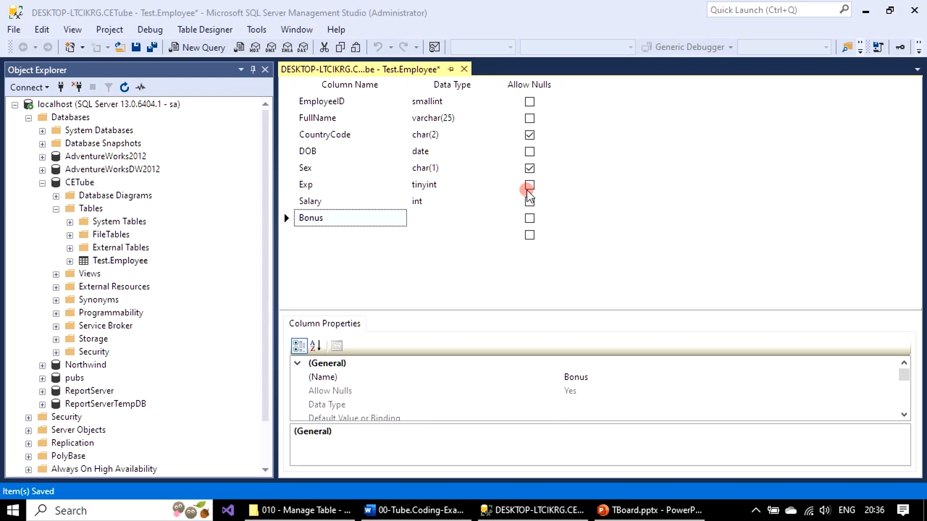
{"action": "left_click", "coordinate": [529, 187]}
{"action": "left_click", "coordinate": [529, 201]}
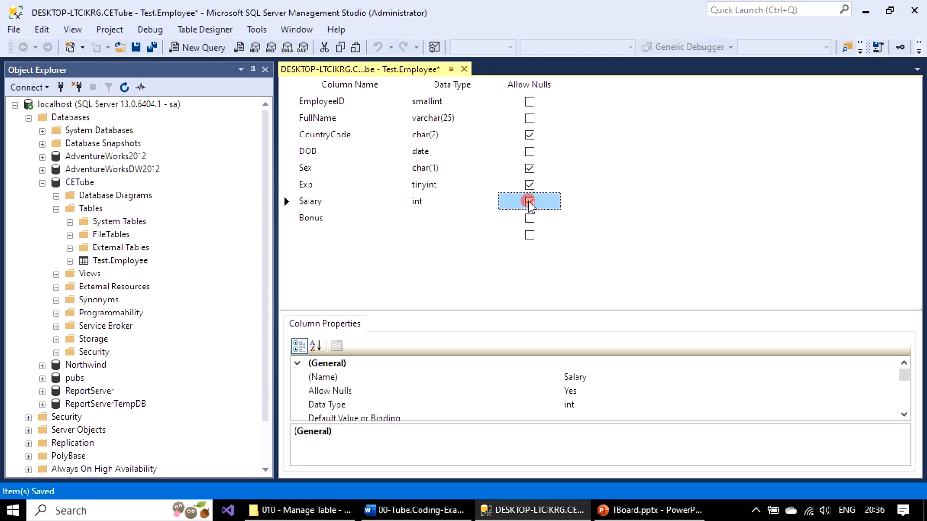
{"action": "left_click", "coordinate": [529, 217]}
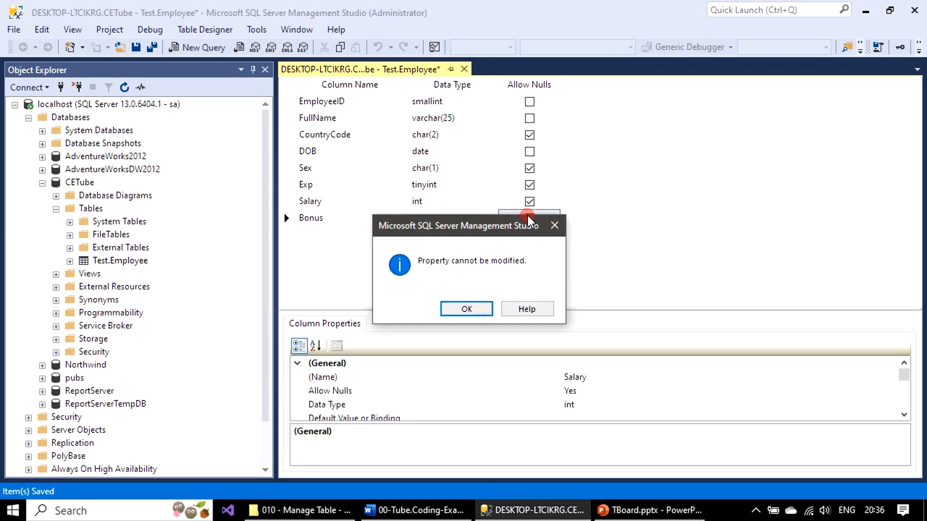
{"action": "left_click", "coordinate": [478, 310]}
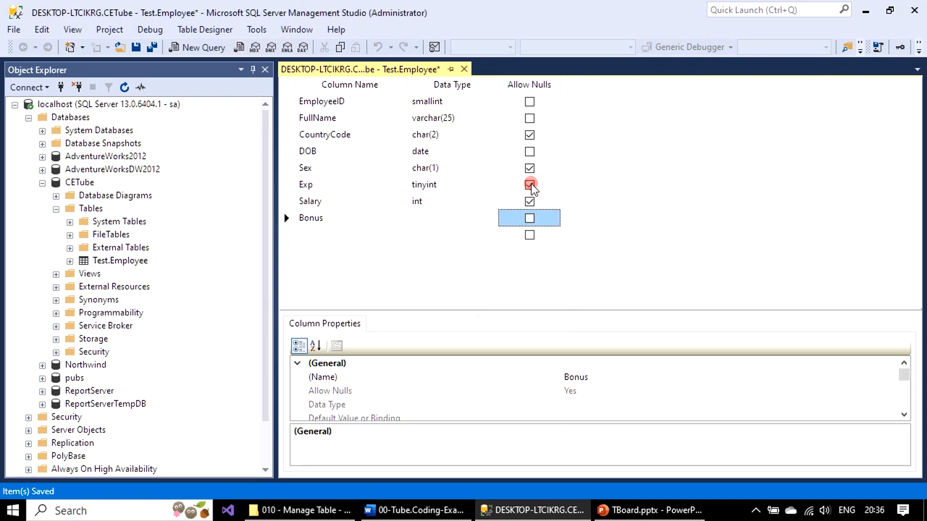
{"action": "left_click", "coordinate": [140, 50]}
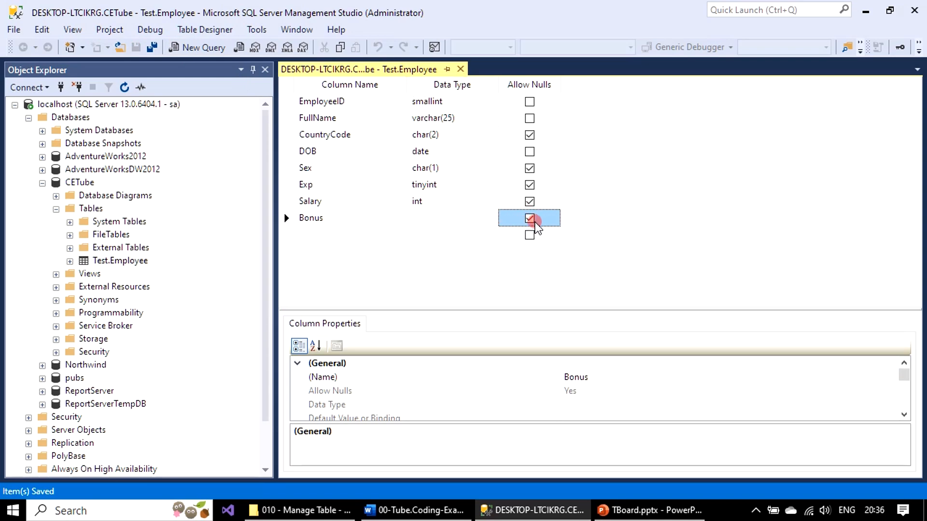
{"action": "left_click", "coordinate": [461, 71]}
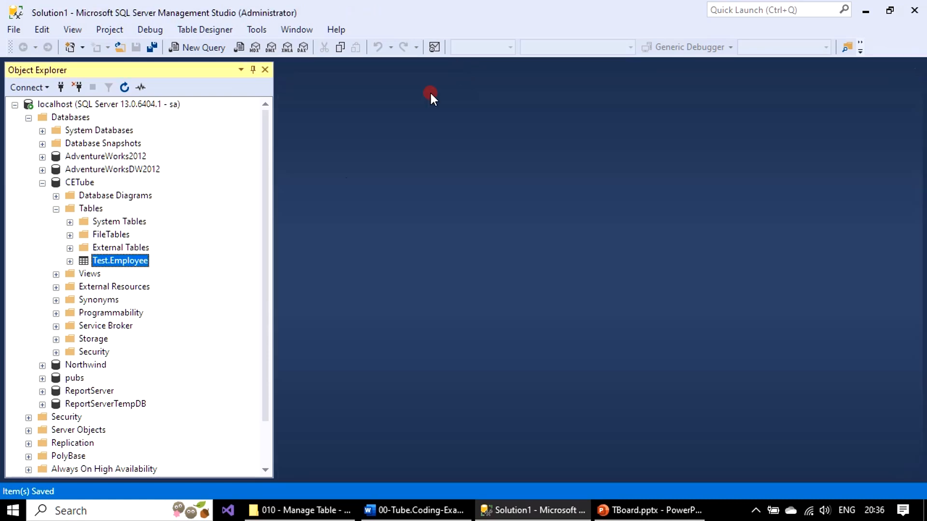
Refresh the Test.Employee table in the object tree and expand its columns to inspect the Bonus column.
{"action": "double_click", "coordinate": [85, 261]}
{"action": "right_click", "coordinate": [134, 262]}
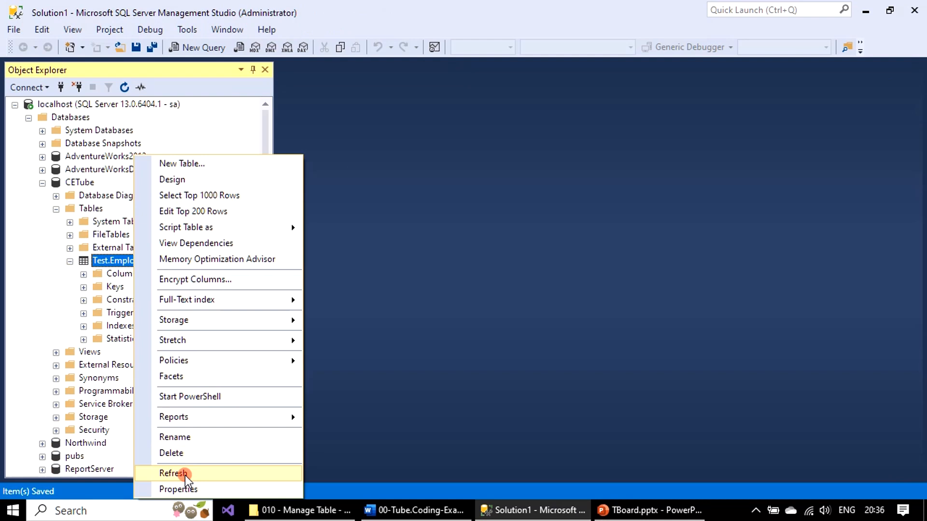
{"action": "left_click", "coordinate": [184, 474]}
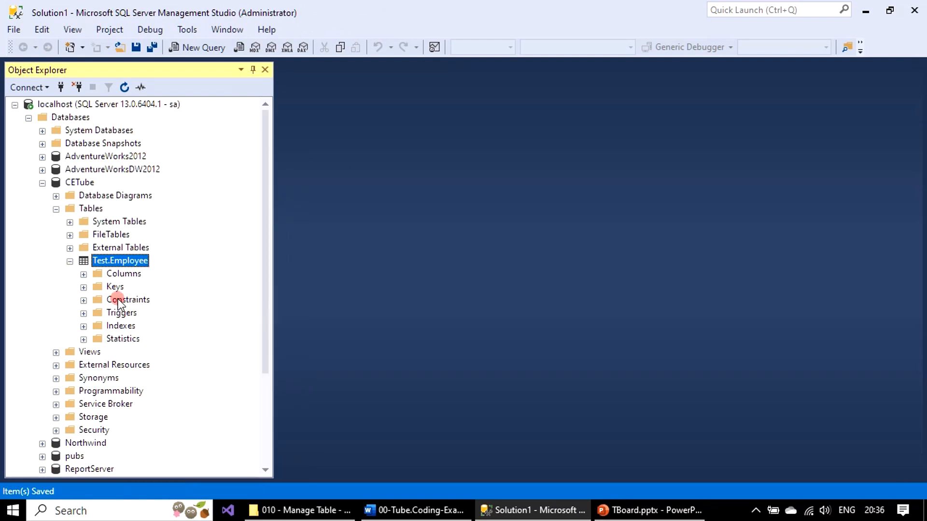
{"action": "left_click", "coordinate": [83, 274]}
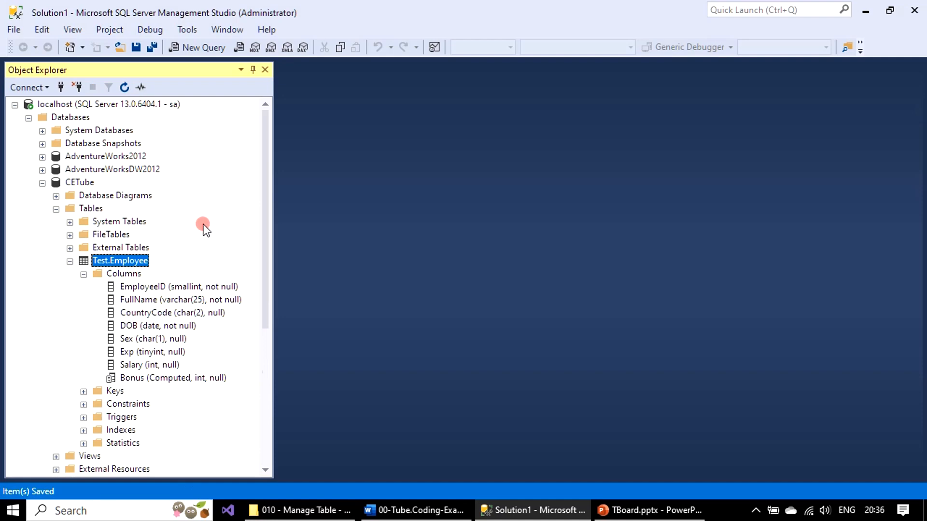
{"action": "scroll", "coordinate": [203, 228], "scroll_direction": "down", "scroll_amount": 3}
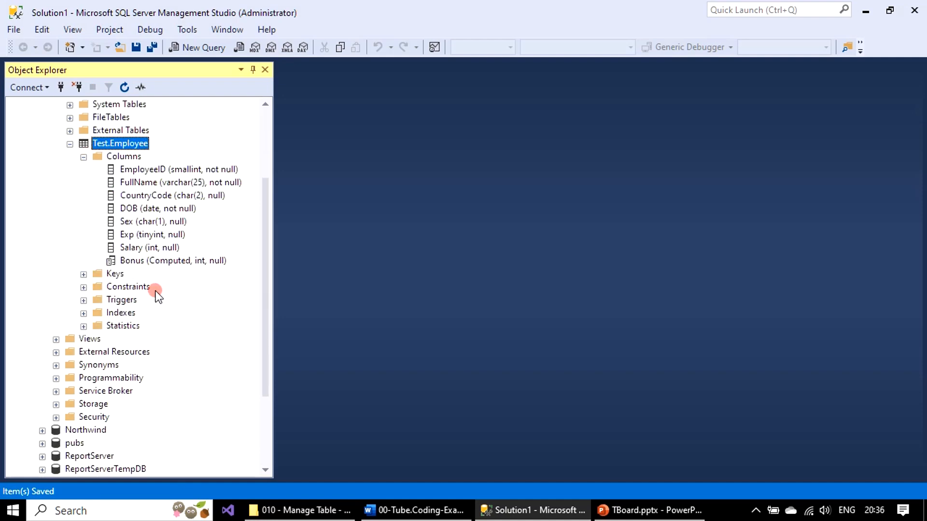
{"action": "left_click", "coordinate": [132, 262]}
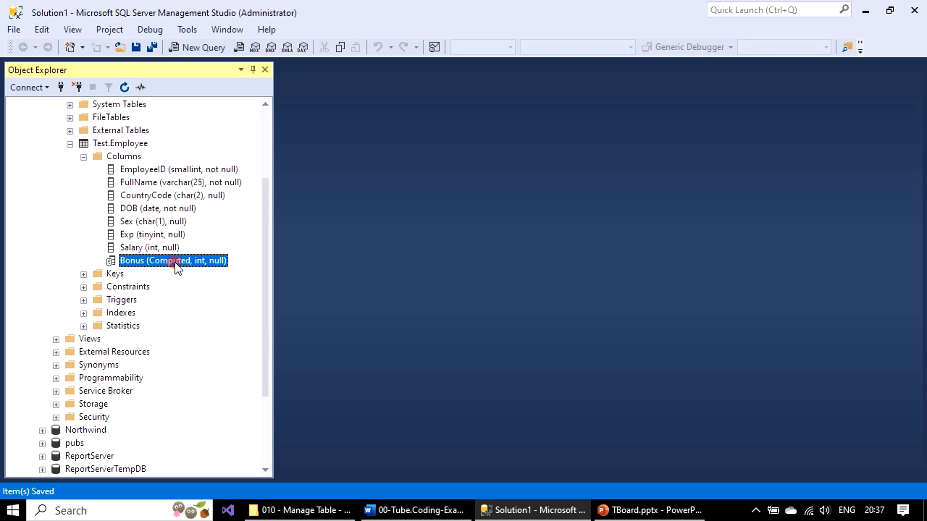
Open the top 200 rows of Test.Employee for editing and set the salaries of employees 1 to 4 to 1500, 1200, 1000 and 1000.
{"action": "right_click", "coordinate": [136, 146]}
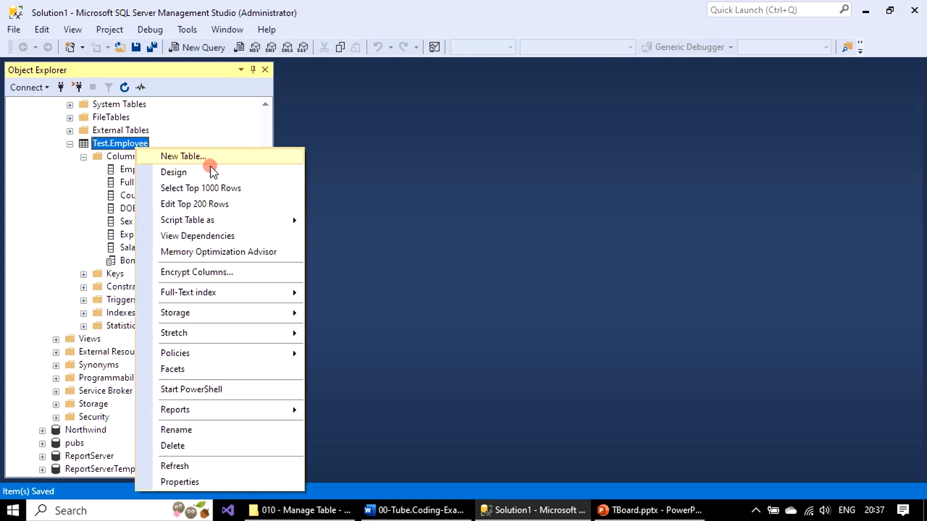
{"action": "left_click", "coordinate": [231, 205]}
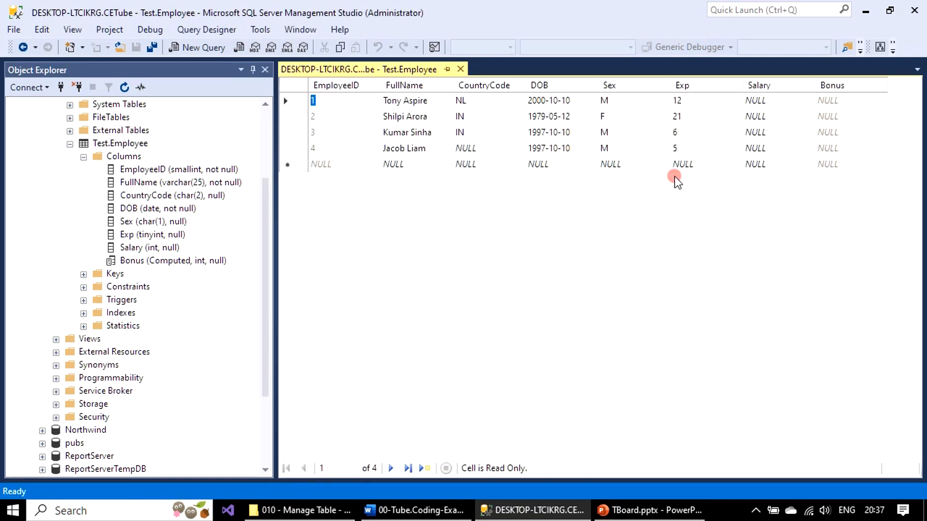
{"action": "left_click", "coordinate": [775, 101]}
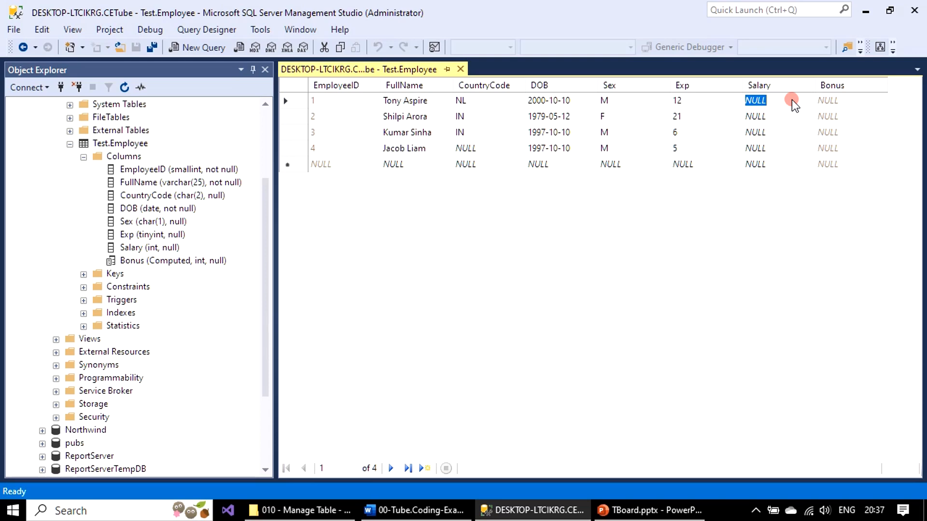
{"action": "type", "text": "1500"}
{"action": "left_click", "coordinate": [775, 117]}
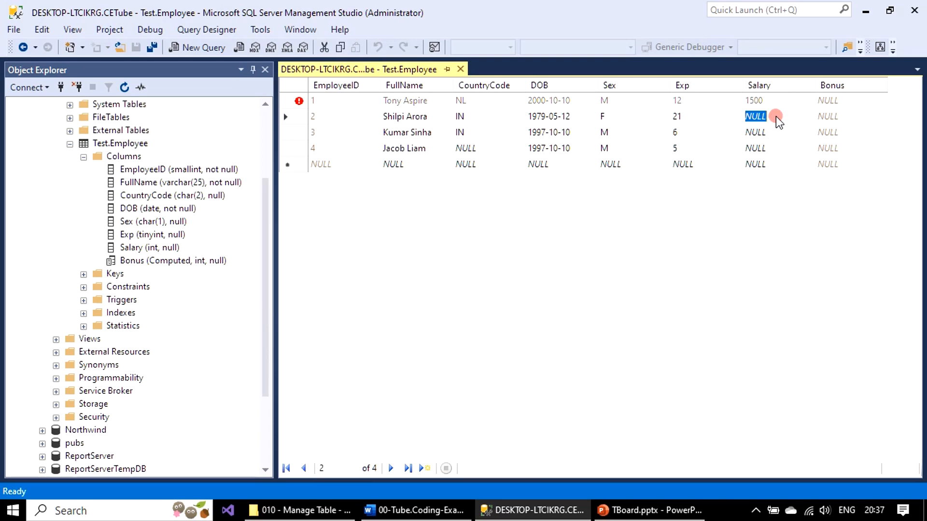
{"action": "type", "text": "1200"}
{"action": "left_click", "coordinate": [781, 129]}
{"action": "type", "text": "1000"}
{"action": "left_click", "coordinate": [788, 150]}
{"action": "type", "text": "100"}
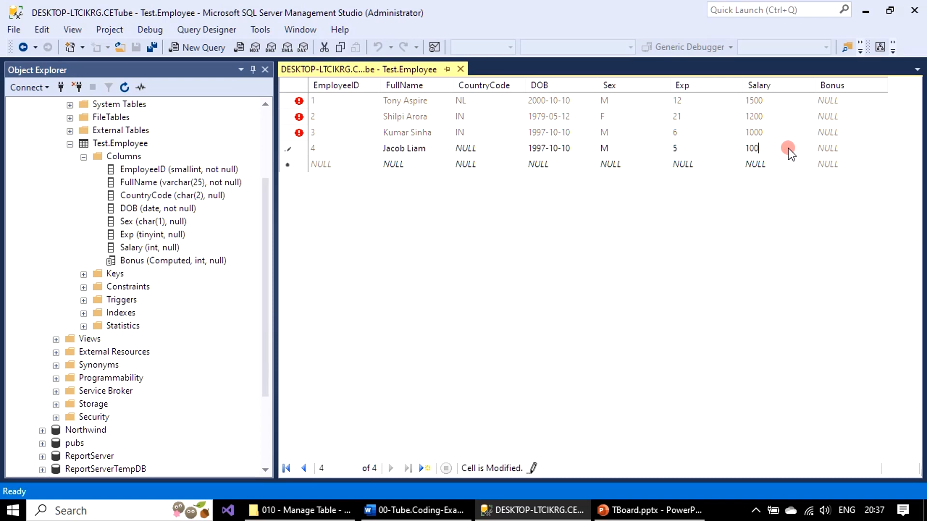
{"action": "type", "text": "0"}
{"action": "left_click", "coordinate": [786, 131]}
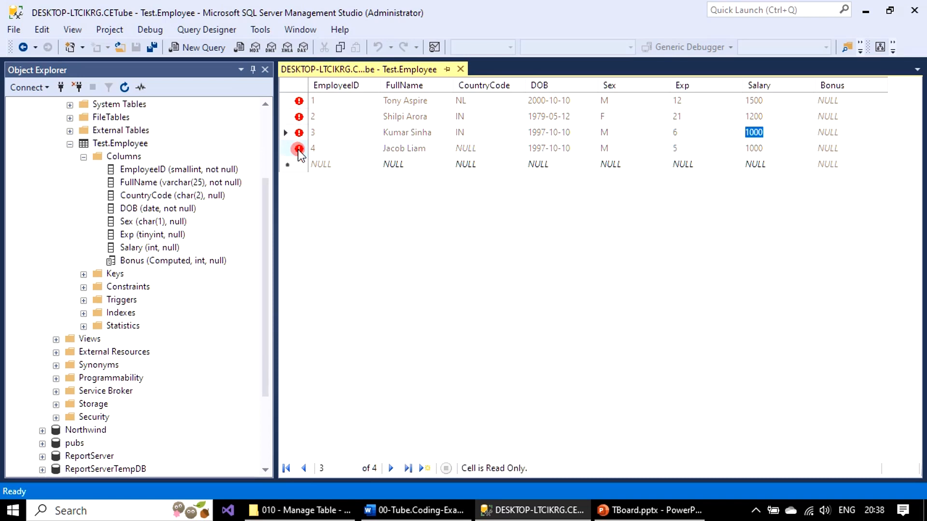
Save everything, then close and reopen the top 200 rows of Test.Employee to reload the computed bonuses.
{"action": "left_click", "coordinate": [152, 46]}
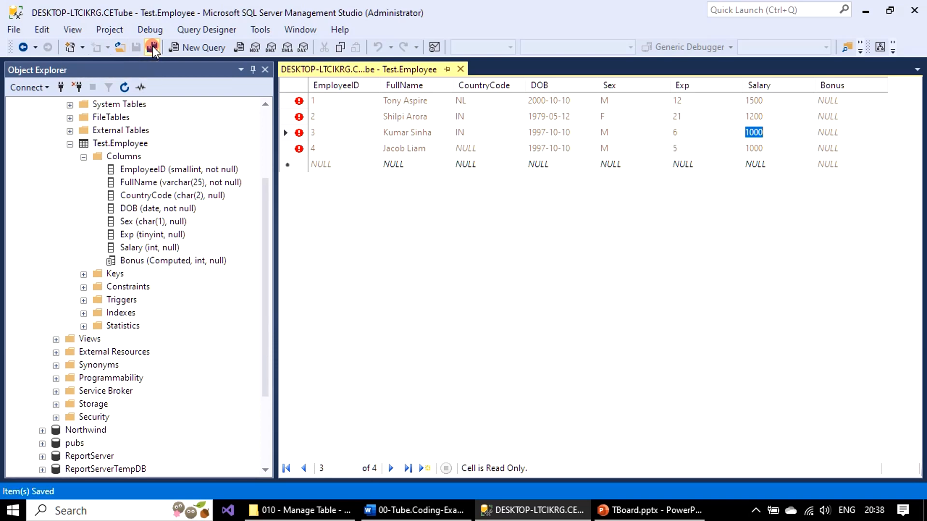
{"action": "left_click", "coordinate": [461, 69]}
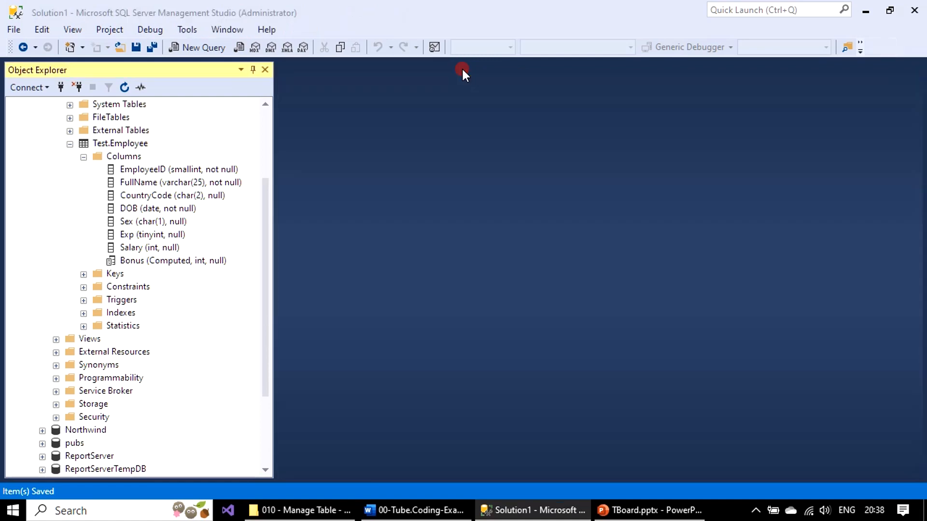
{"action": "right_click", "coordinate": [130, 145]}
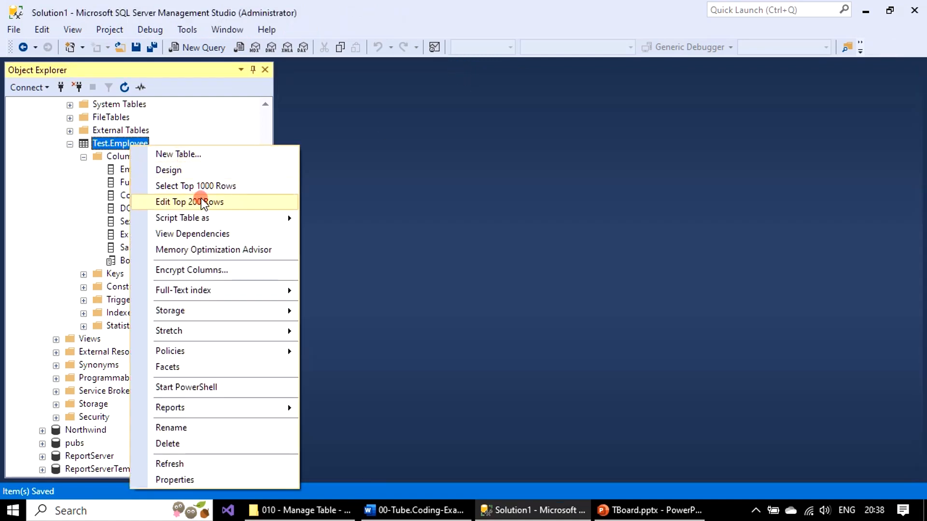
{"action": "left_click", "coordinate": [202, 202]}
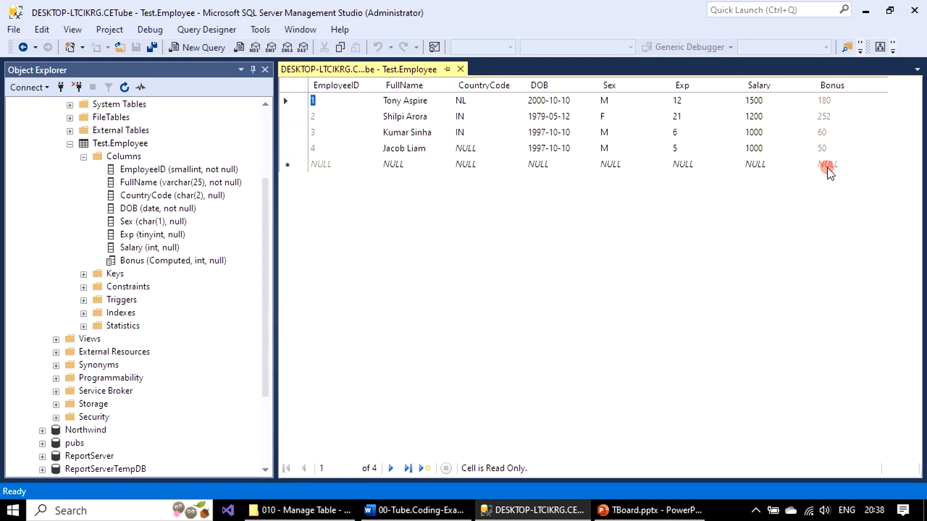
Start a new employee row with the employee's full name, country code IL and date of birth.
{"action": "left_click", "coordinate": [344, 164]}
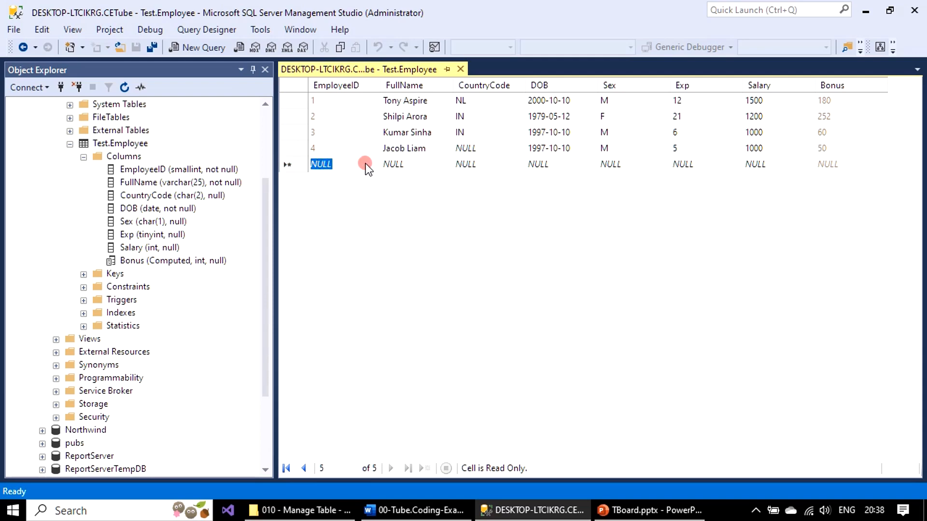
{"action": "left_click", "coordinate": [423, 164]}
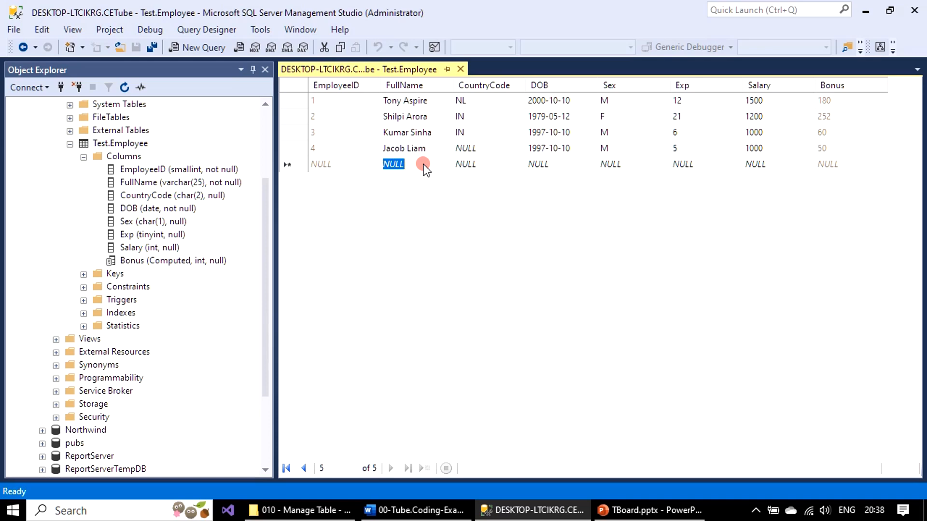
{"action": "type", "text": "Nancy "}
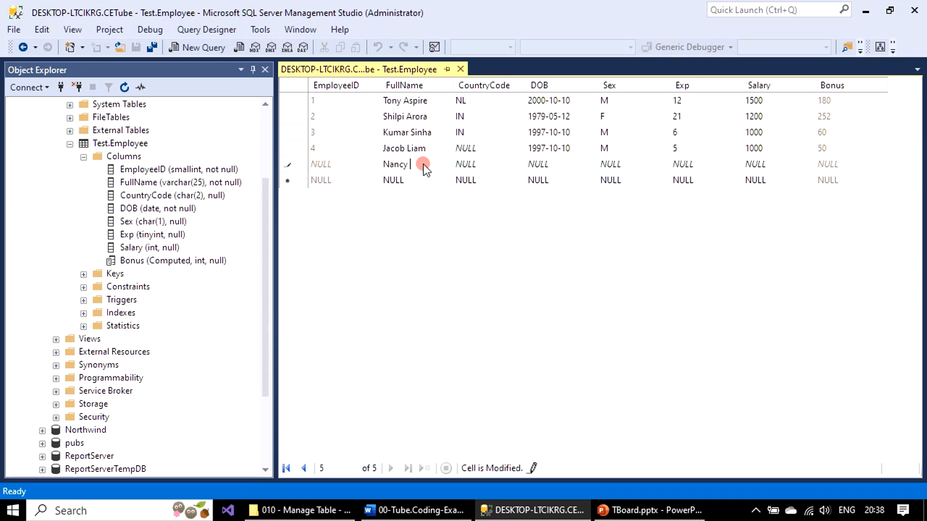
{"action": "type", "text": "Jane"}
{"action": "left_click", "coordinate": [475, 162]}
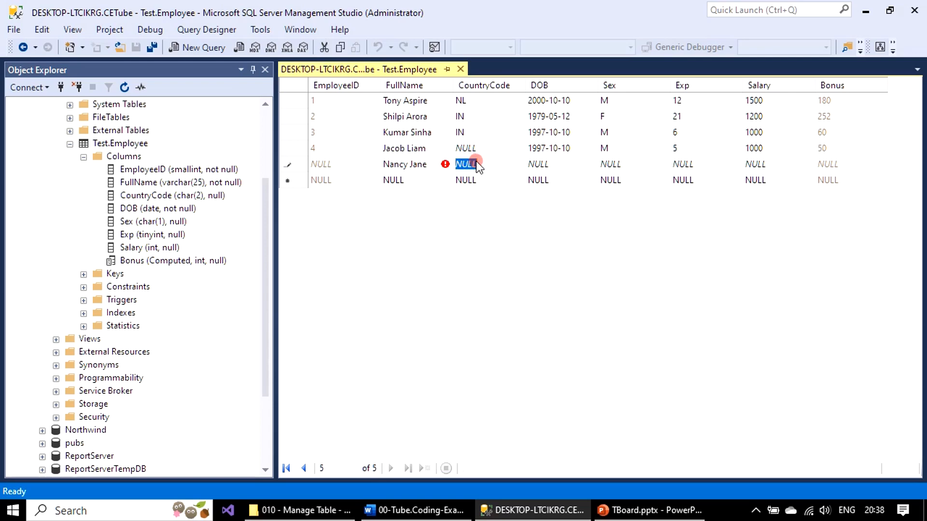
{"action": "type", "text": "IL"}
{"action": "left_click", "coordinate": [572, 161]}
{"action": "type", "text": "2001-"}
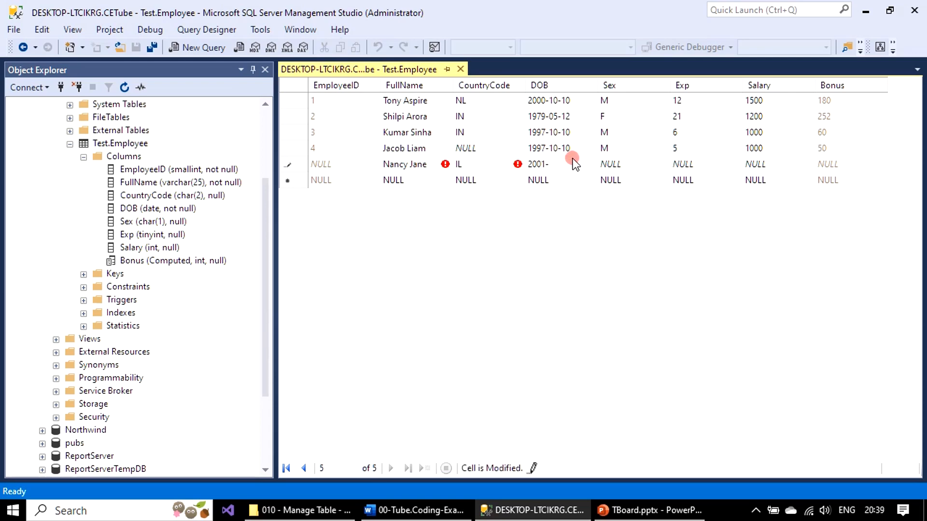
{"action": "type", "text": "11-07"}
Complete the new employee row with Sex F, Exp 8 and Salary 1400, save it, and close the row editor.
{"action": "left_click", "coordinate": [630, 166]}
{"action": "type", "text": "F"}
{"action": "left_click", "coordinate": [691, 165]}
{"action": "type", "text": "8"}
{"action": "left_click", "coordinate": [762, 165]}
{"action": "type", "text": "1400"}
{"action": "left_click", "coordinate": [834, 165]}
{"action": "left_click", "coordinate": [154, 46]}
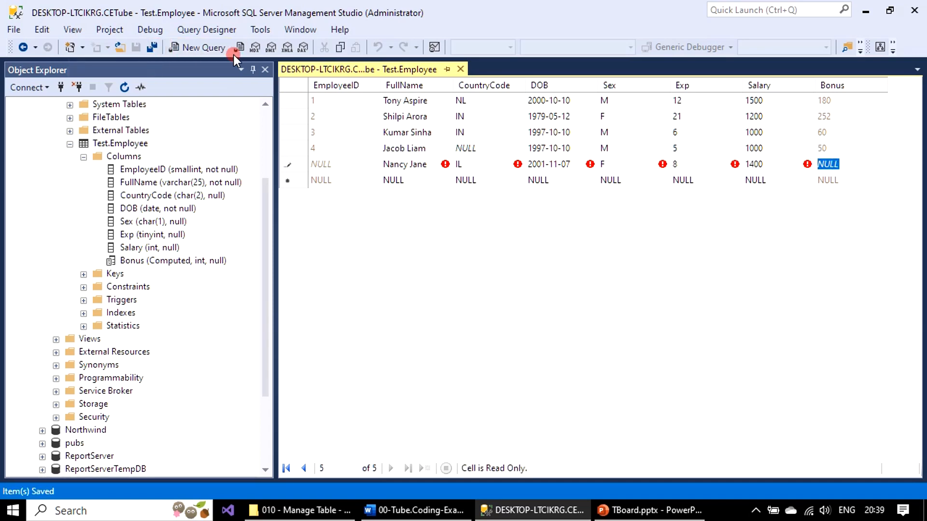
{"action": "left_click", "coordinate": [460, 69]}
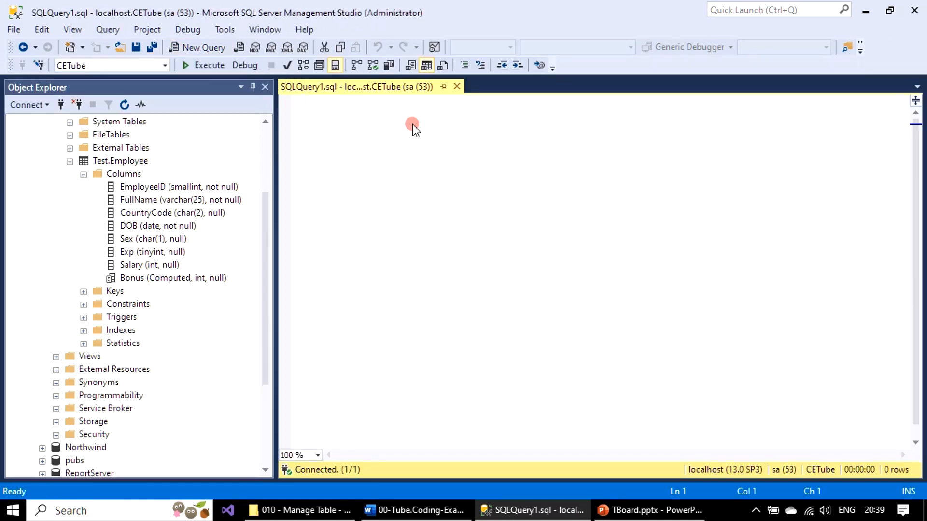
Write "Select * from Test.Employee;" in a new query on the CETube database and execute it.
{"action": "type", "text": "Select "}
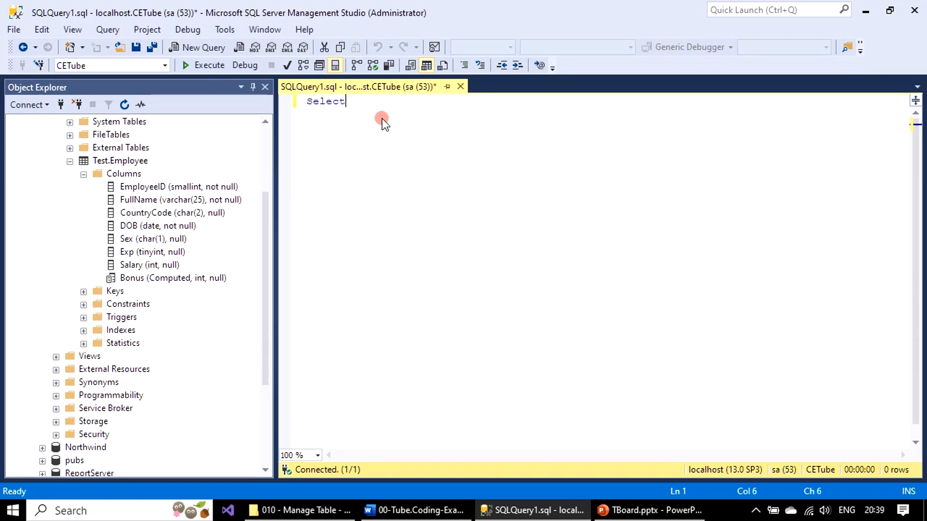
{"action": "type", "text": "* from Tes"}
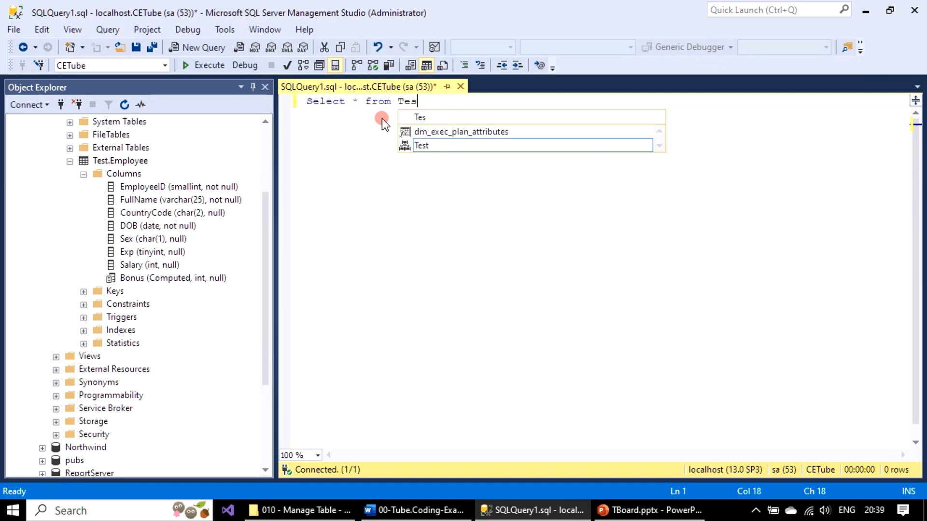
{"action": "type", "text": "t.Employee;"}
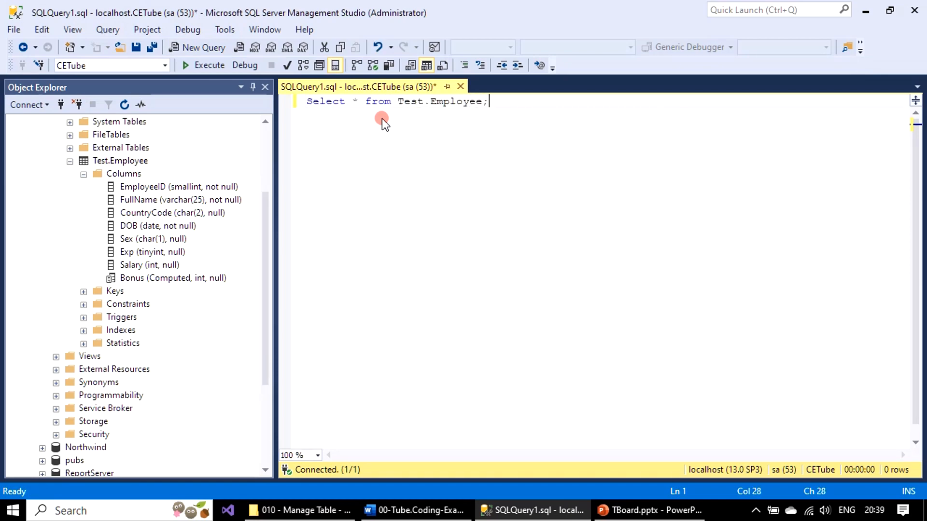
{"action": "left_click", "coordinate": [205, 66]}
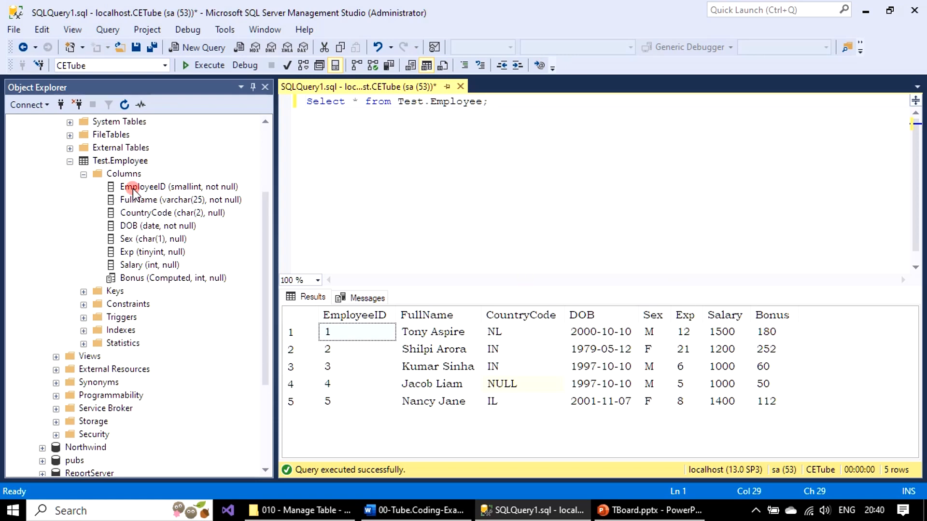
Open the Test.Employee table design and examine the Bonus column's computed column specification.
{"action": "right_click", "coordinate": [121, 160]}
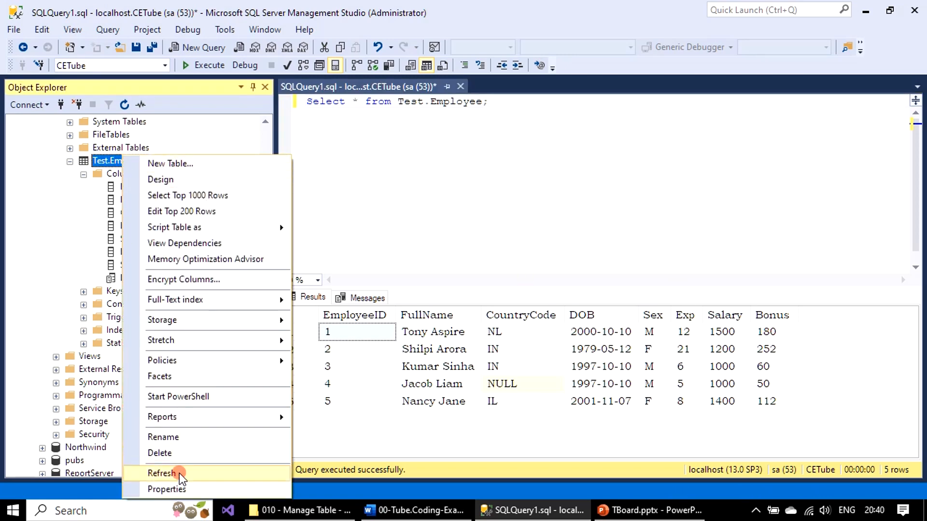
{"action": "left_click", "coordinate": [182, 182]}
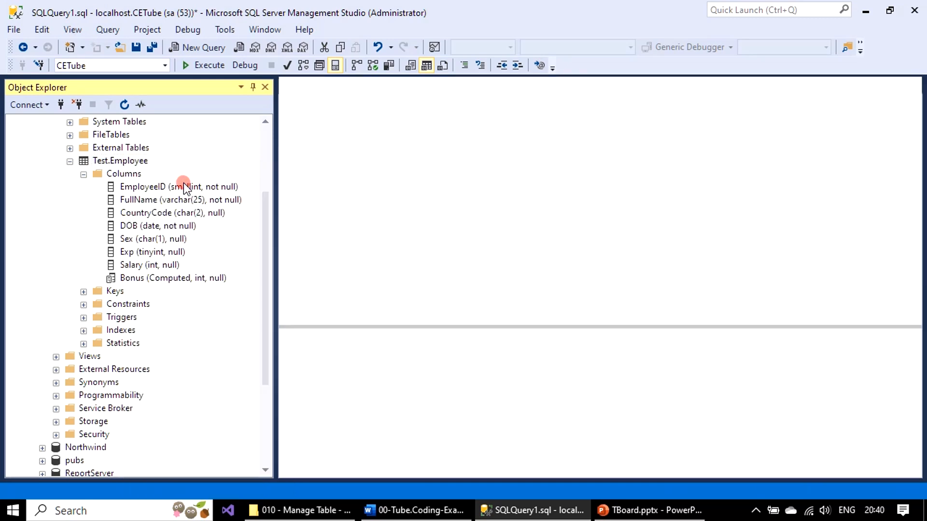
{"action": "left_click", "coordinate": [336, 219]}
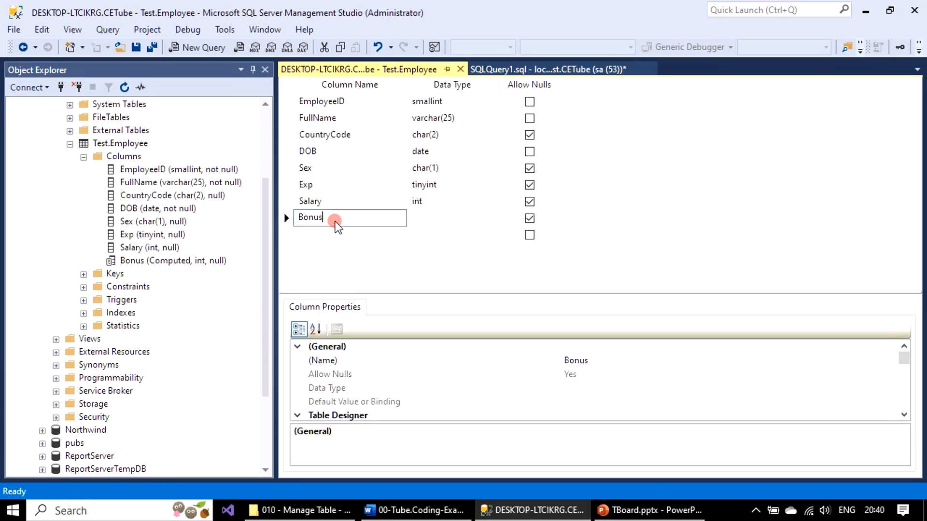
{"action": "scroll", "coordinate": [487, 382], "scroll_direction": "down", "scroll_amount": 2}
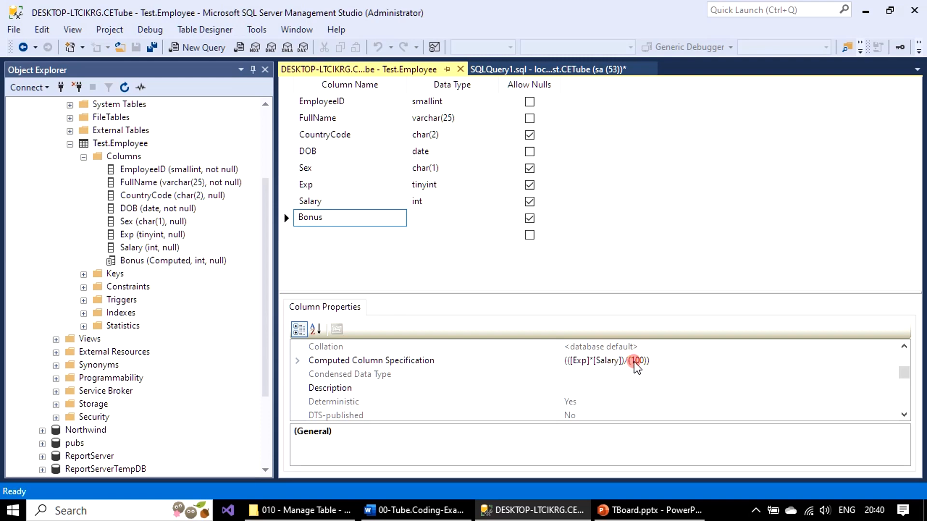
{"action": "left_click", "coordinate": [671, 360]}
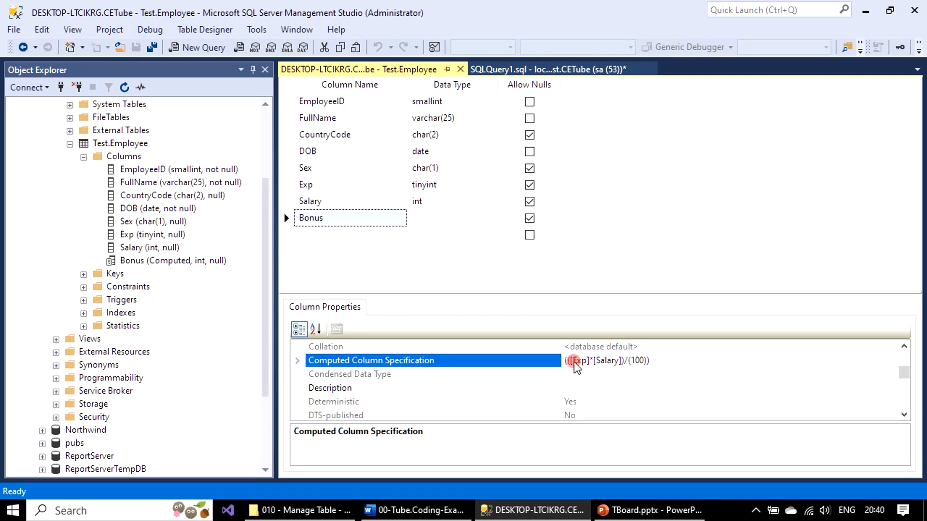
{"action": "left_click_drag", "start_coordinate": [571, 361], "coordinate": [624, 363]}
{"action": "left_click", "coordinate": [174, 262]}
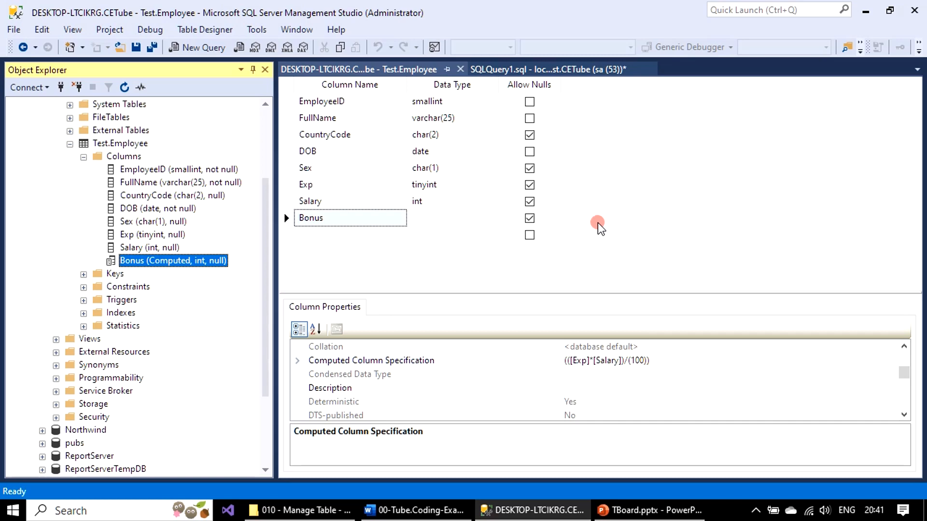
{"action": "left_click", "coordinate": [637, 363]}
{"action": "left_click_drag", "start_coordinate": [656, 361], "coordinate": [550, 355]}
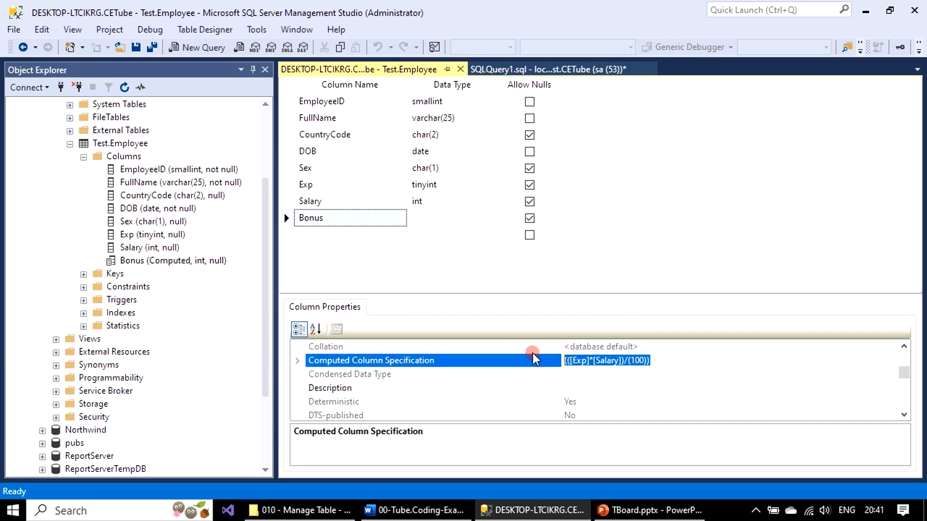
Run a query that selects Salary and ([Exp]*[Salary])/100 as Bonus1 from Test.Employee.
{"action": "left_click", "coordinate": [513, 69]}
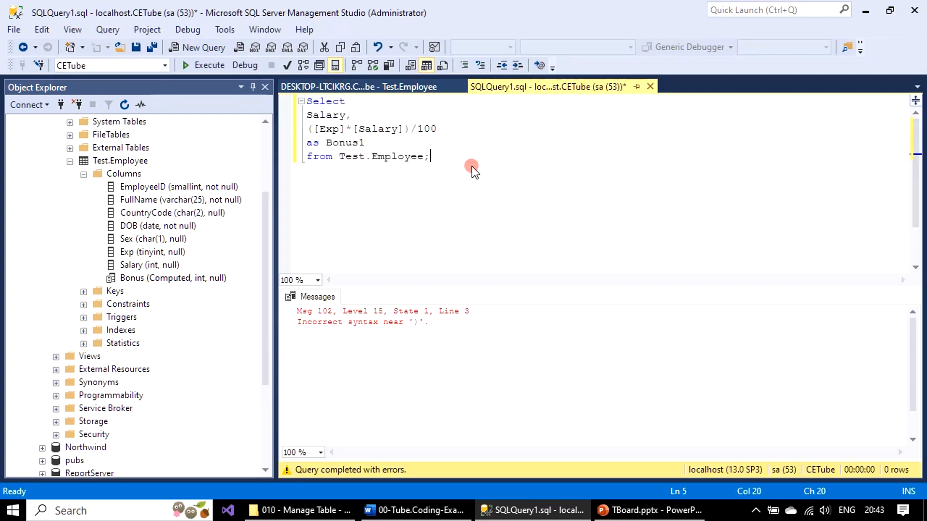
{"action": "key", "text": "ctrl+a"}
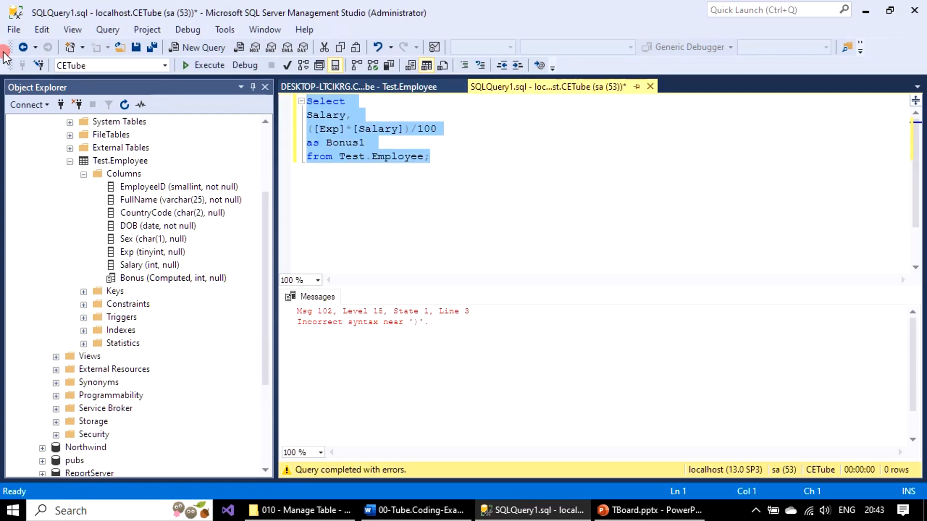
{"action": "left_click", "coordinate": [203, 65]}
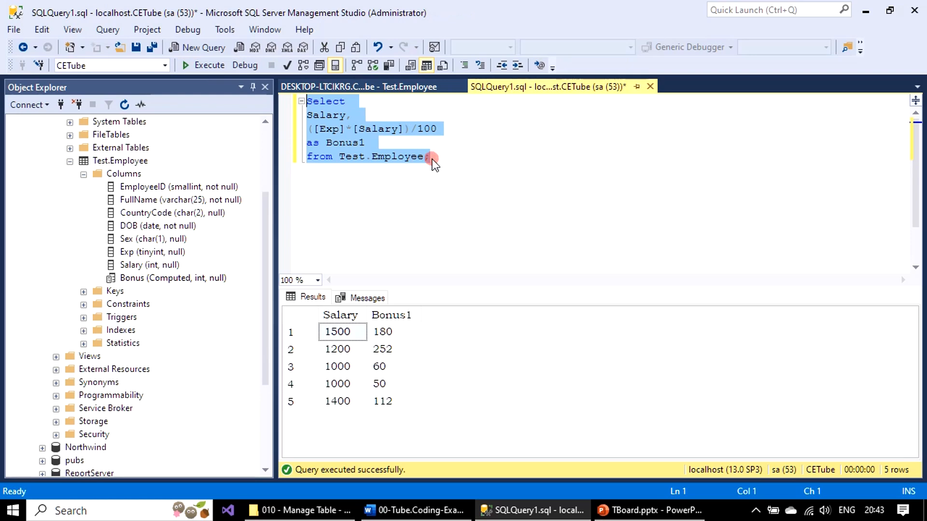
Examine the ([Exp]*[Salary])/100 calculation and its Bonus1 alias in the query.
{"action": "left_click", "coordinate": [424, 139]}
{"action": "left_click_drag", "start_coordinate": [360, 120], "coordinate": [299, 123]}
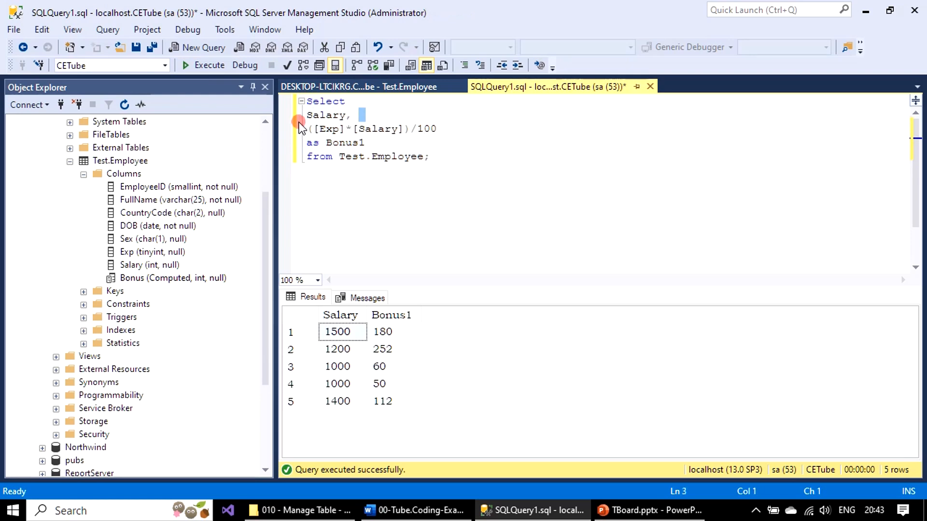
{"action": "left_click", "coordinate": [370, 143]}
{"action": "left_click_drag", "start_coordinate": [331, 145], "coordinate": [288, 134]}
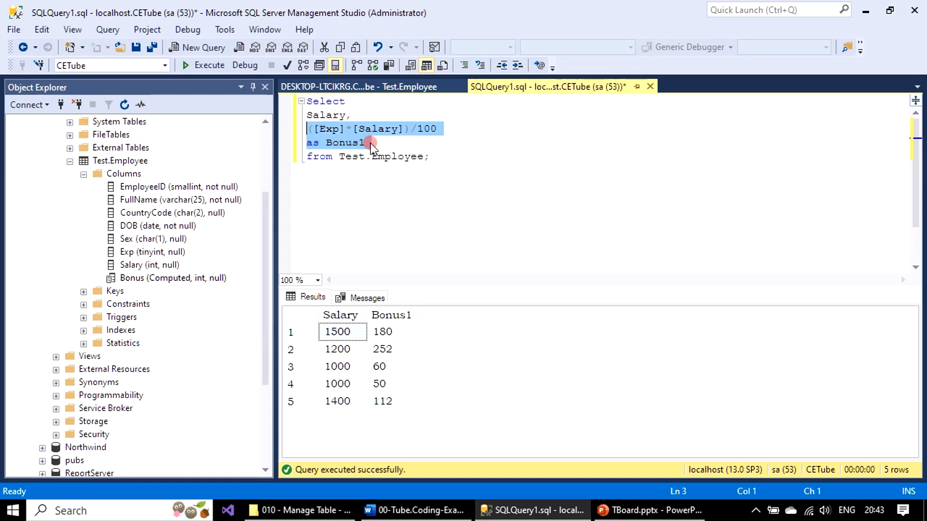
{"action": "left_click", "coordinate": [388, 145]}
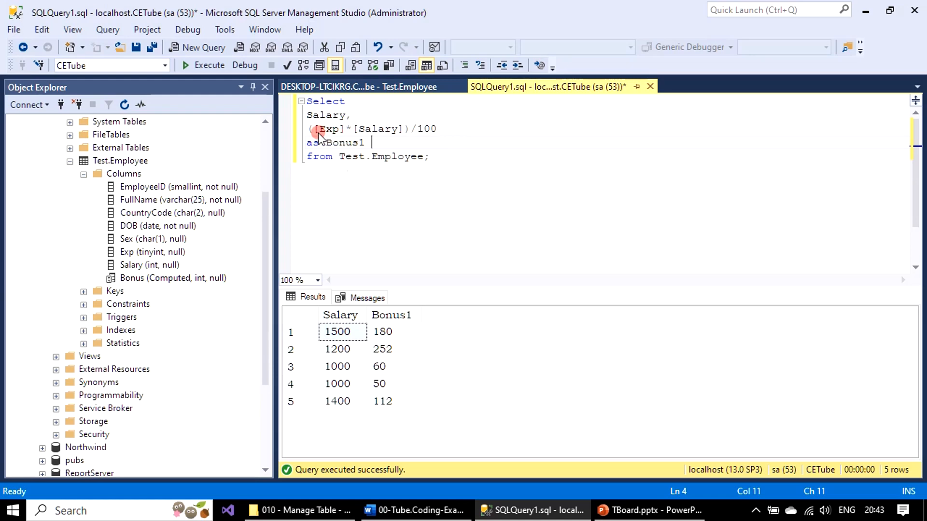
{"action": "left_click_drag", "start_coordinate": [314, 129], "coordinate": [404, 132]}
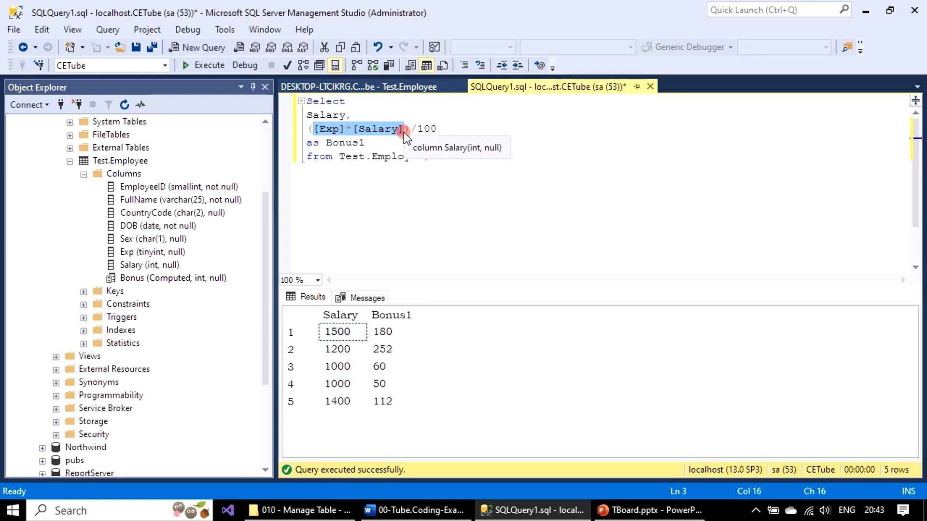
{"action": "left_click", "coordinate": [497, 139]}
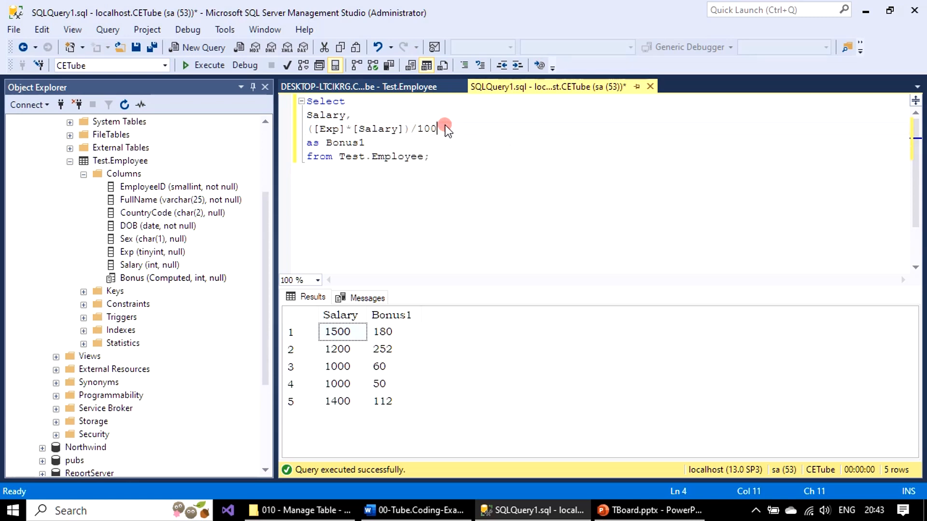
Replace the calculated expression and its alias with the Bonus column, keeping "from Test.Employee;", and execute the whole query.
{"action": "left_click_drag", "start_coordinate": [444, 126], "coordinate": [266, 131]}
{"action": "left_click_drag", "start_coordinate": [364, 143], "coordinate": [265, 128]}
{"action": "type", "text": "B"}
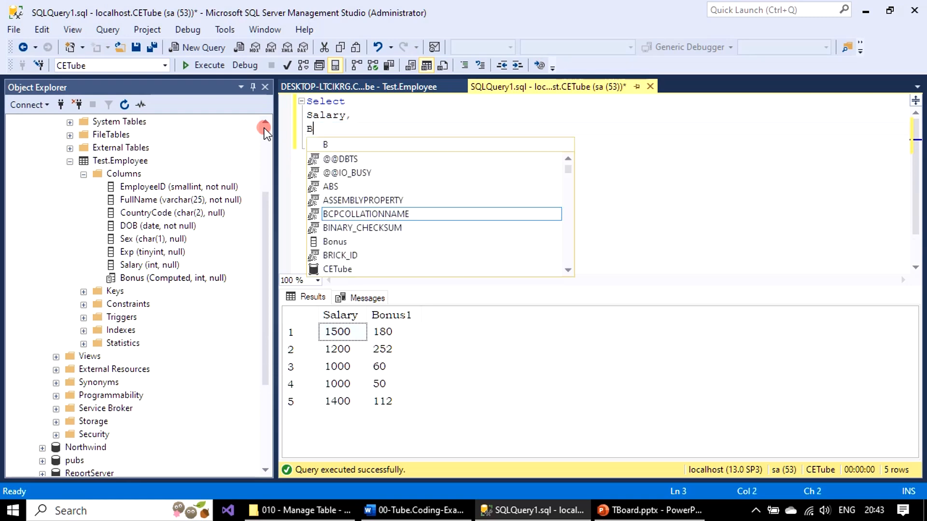
{"action": "type", "text": "onus"}
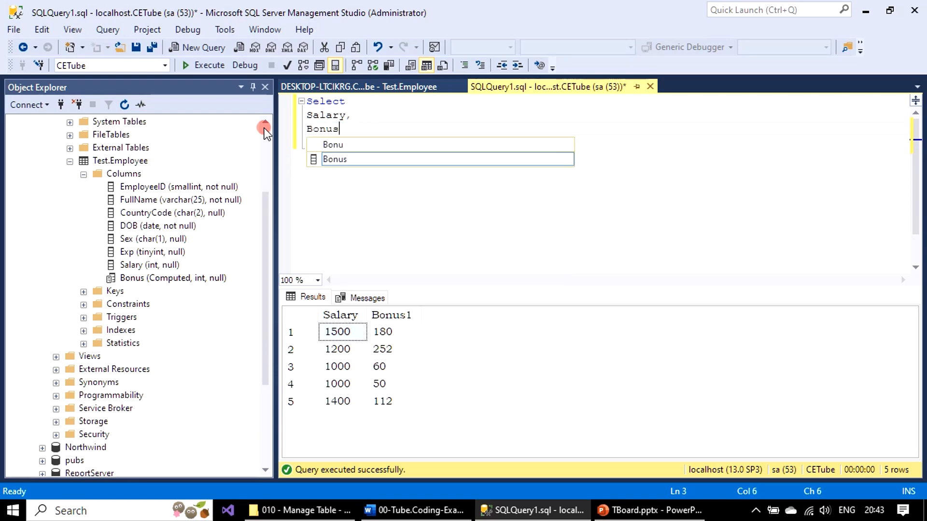
{"action": "key", "text": "Return"}
{"action": "type", "text": "from Test.Employee;"}
{"action": "left_click_drag", "start_coordinate": [444, 141], "coordinate": [166, 91]}
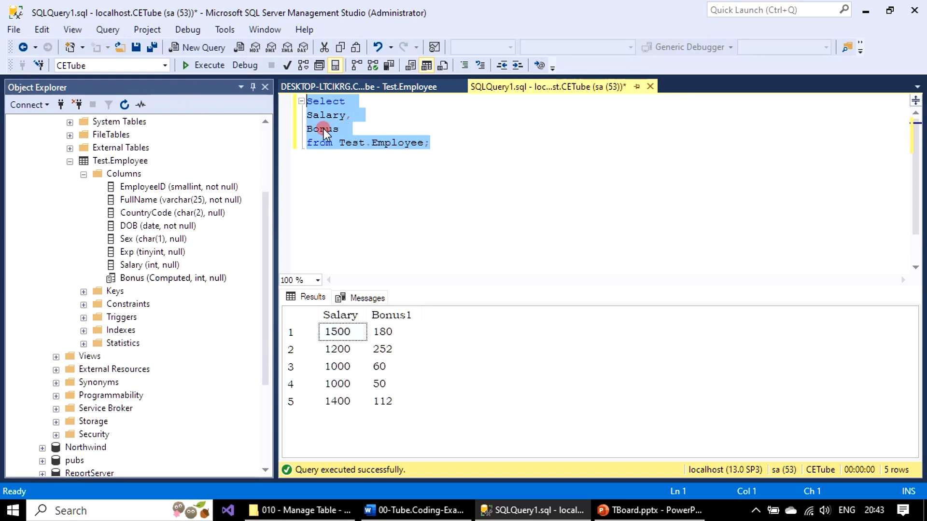
{"action": "left_click", "coordinate": [211, 65]}
{"action": "left_click", "coordinate": [507, 153]}
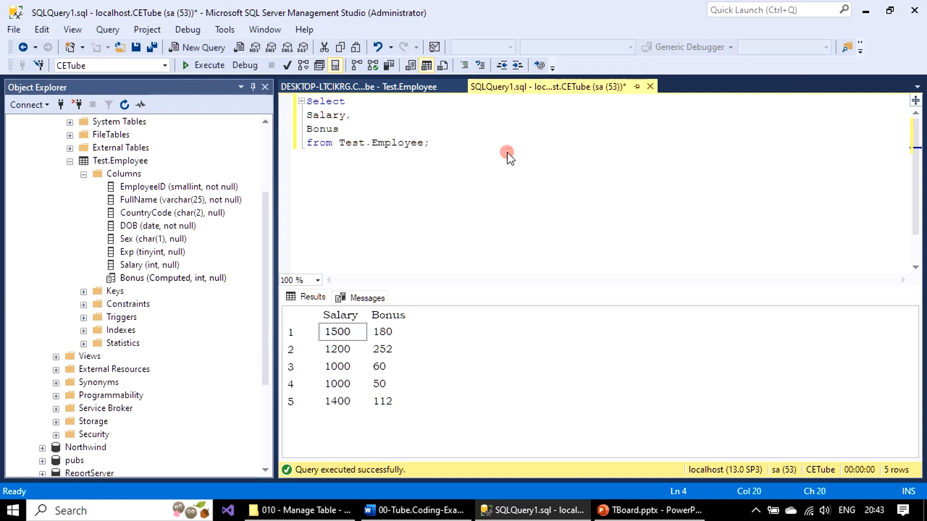
{"action": "left_click", "coordinate": [730, 512]}
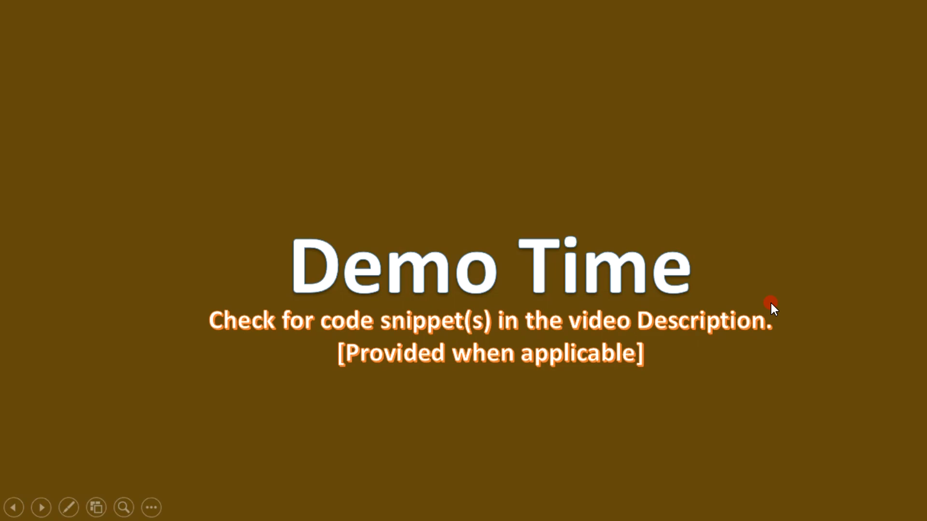
{"action": "left_click", "coordinate": [771, 303]}
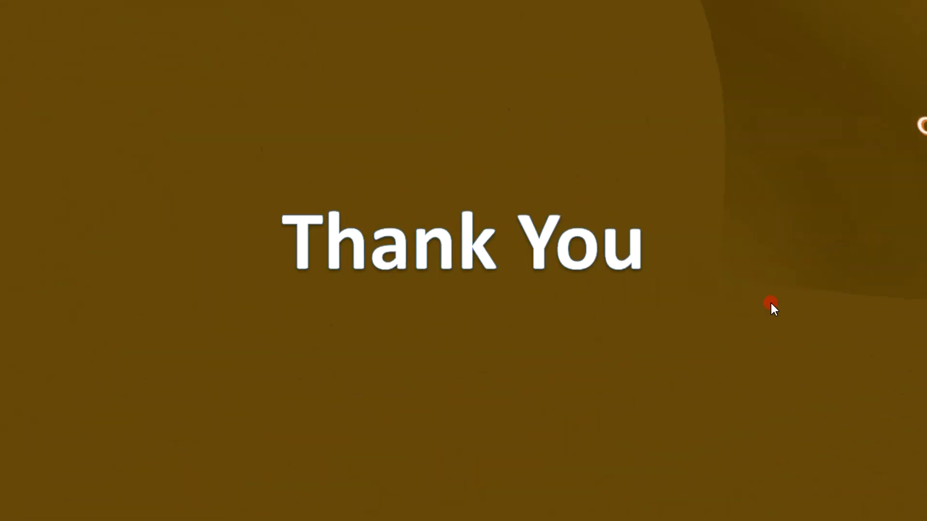